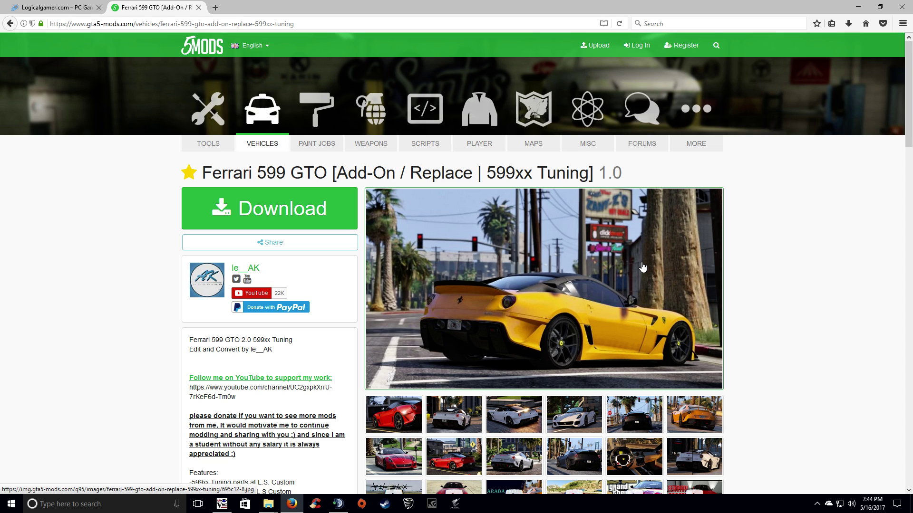
Download the Ferrari 599 GTO [Add-On / Replace | 599xx Tuning] mod from GTA5-Mods and save its RAR file.
left_click_drag(203, 173, 765, 176)
left_click(765, 175)
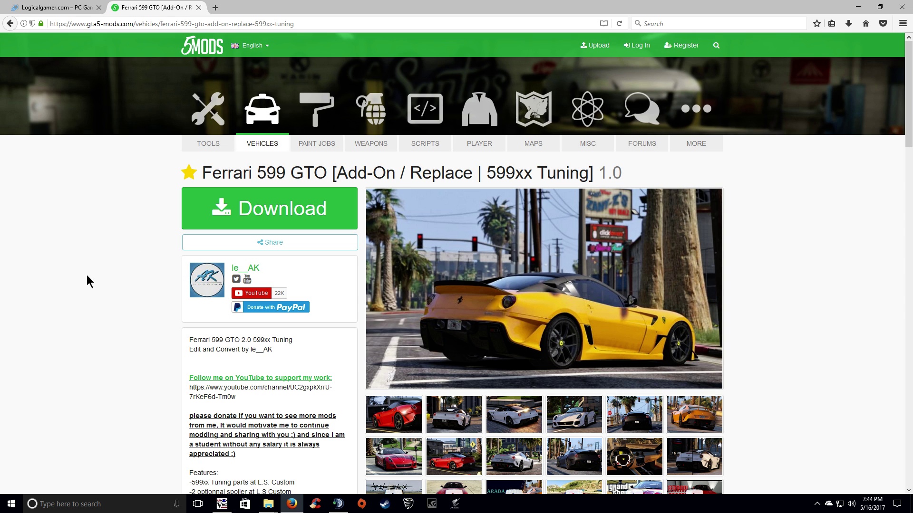
left_click(252, 212)
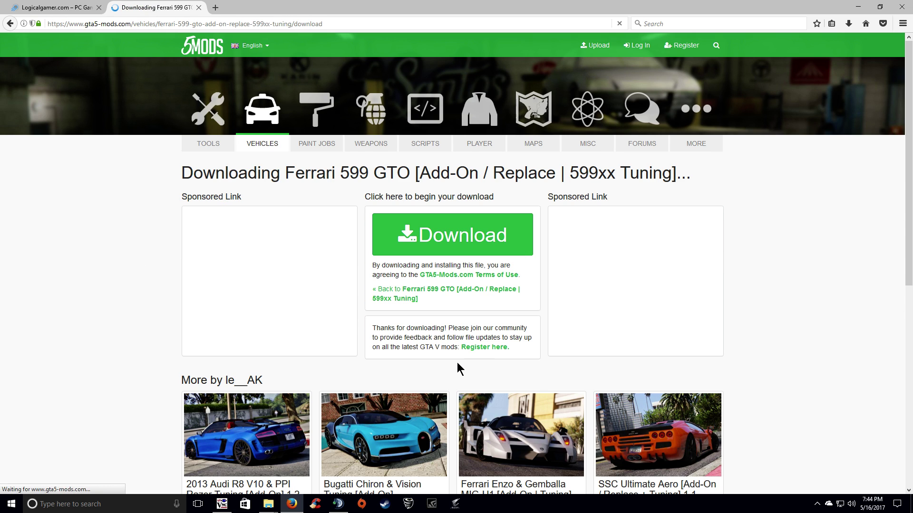
left_click(373, 243)
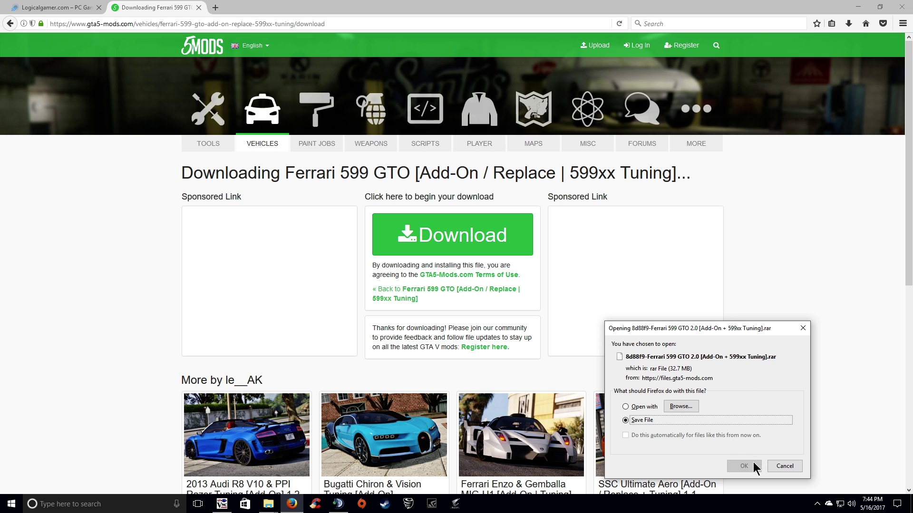
left_click(753, 465)
right_click(716, 53)
left_click(703, 67)
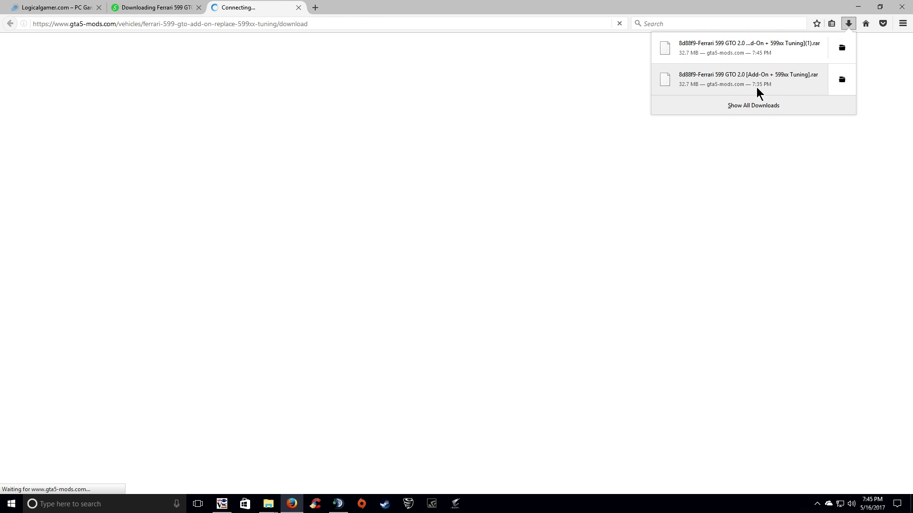
left_click(859, 10)
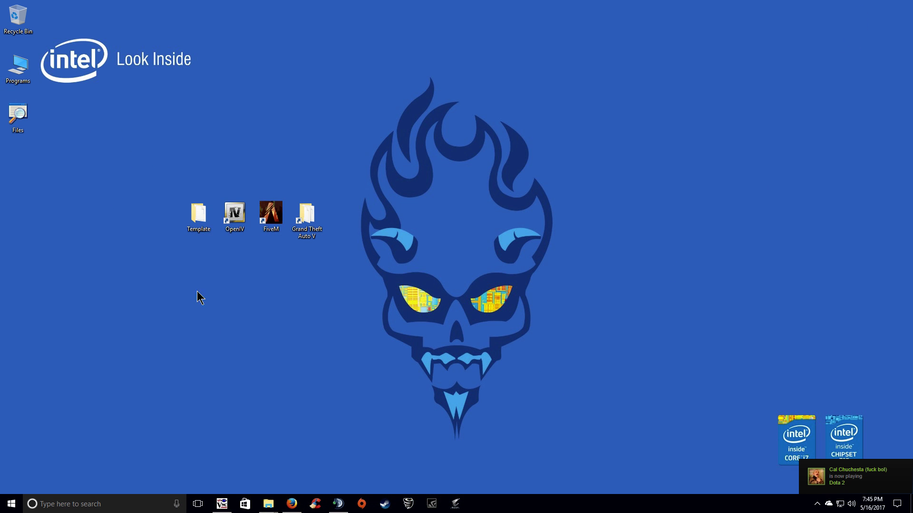
Copy the extracted Ferrari 599 GTO 2.0 [Add-On + 599xx Tuning] folder from Downloads in File Explorer.
mouse_move(268, 504)
left_click(309, 464)
left_click_drag(326, 58, 551, 114)
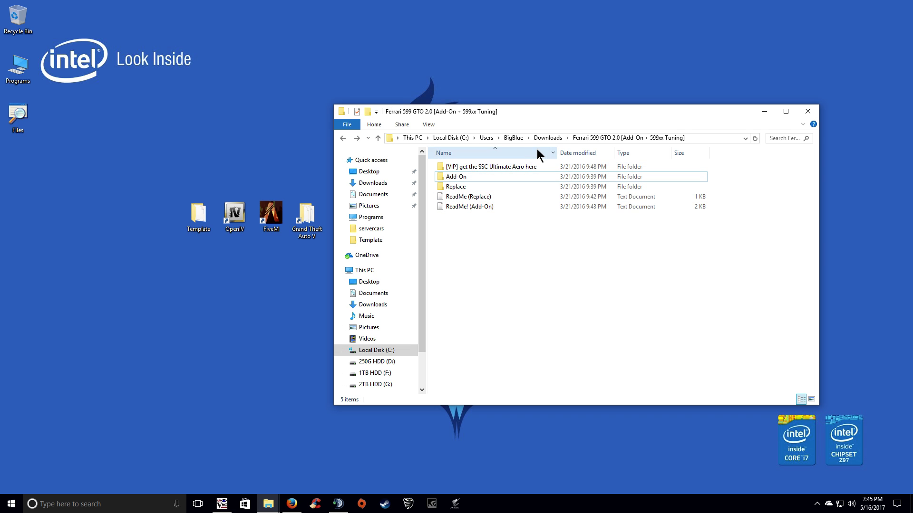
left_click(547, 138)
right_click(468, 167)
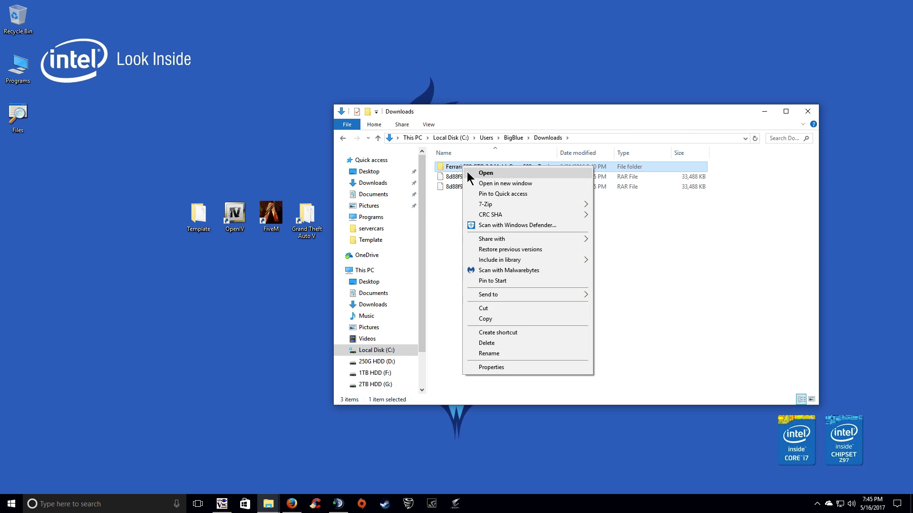
left_click(493, 319)
left_click(492, 319)
left_click(765, 112)
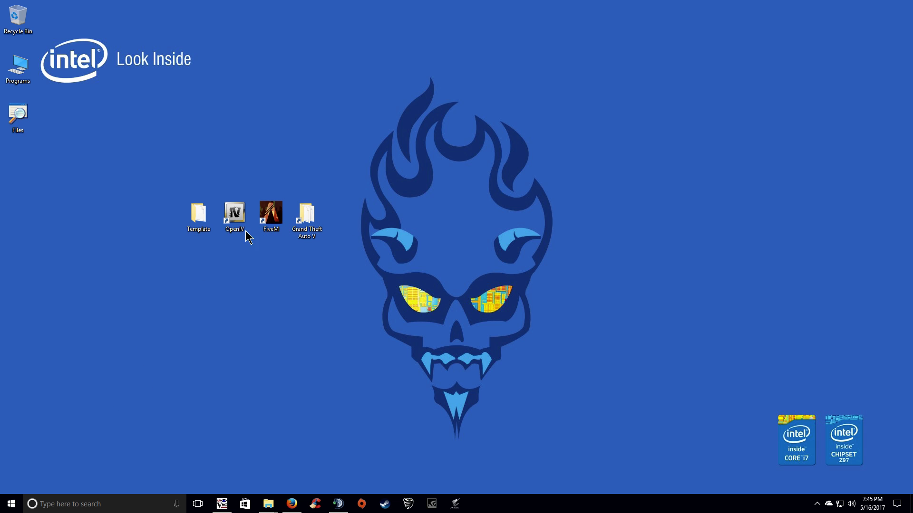
Switch to the remote server in TightVNC and look over its running FiveReborn server console.
left_click(230, 227)
left_click(283, 221)
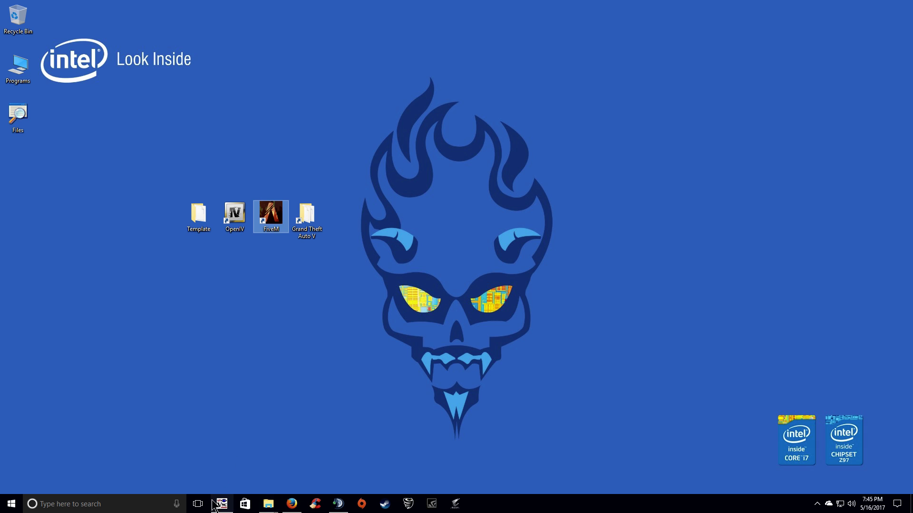
mouse_move(220, 511)
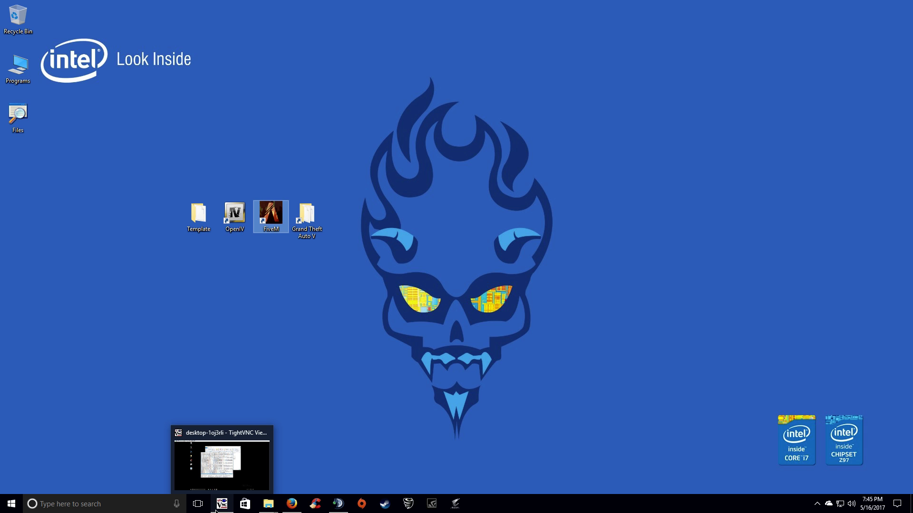
left_click(216, 511)
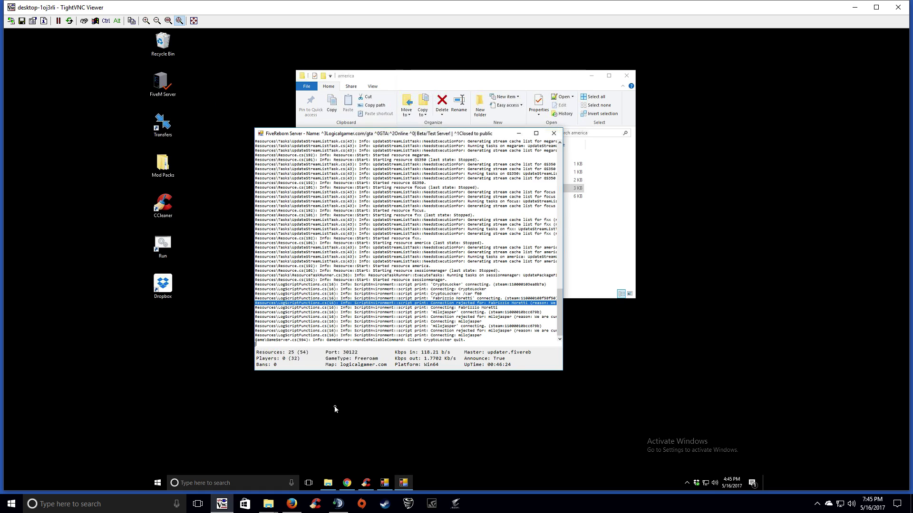
left_click(519, 133)
left_click(859, 6)
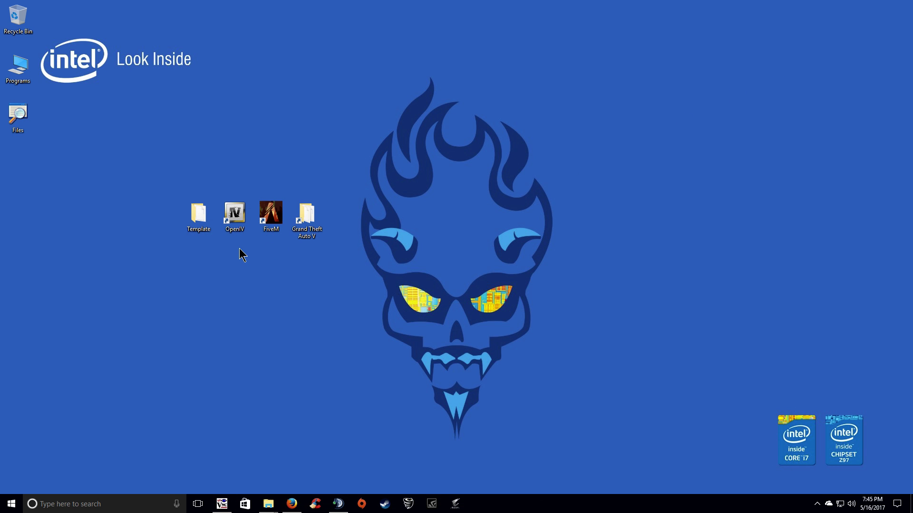
Paste the copied Ferrari mod folder into the servercars folder of the Grand Theft Auto V directory.
double_click(307, 216)
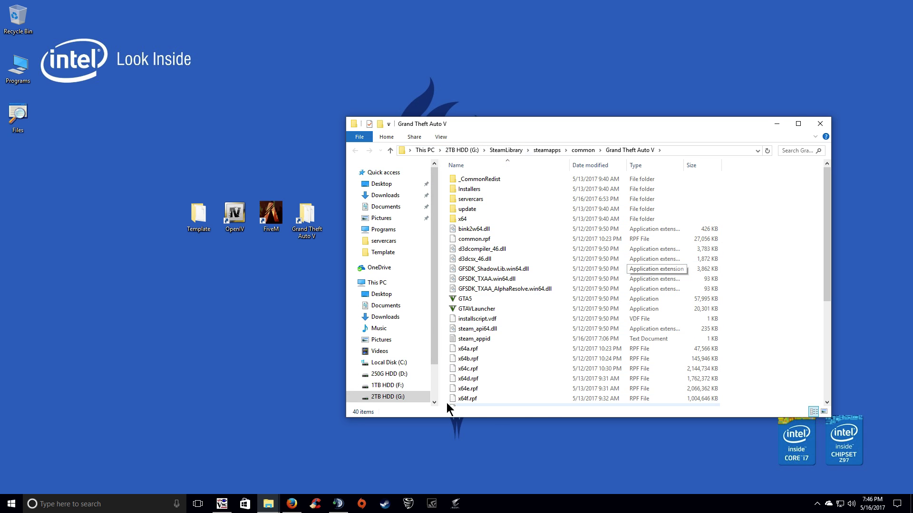
double_click(471, 198)
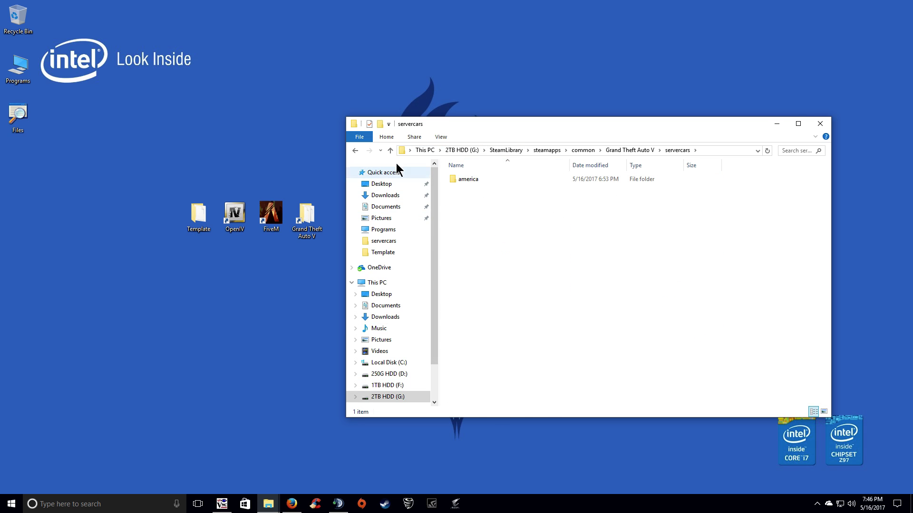
left_click(355, 151)
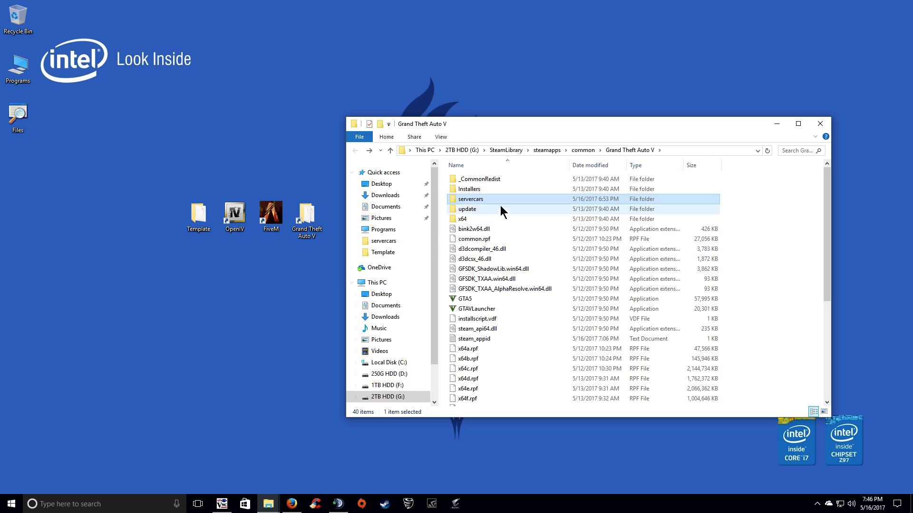
double_click(474, 201)
right_click(473, 230)
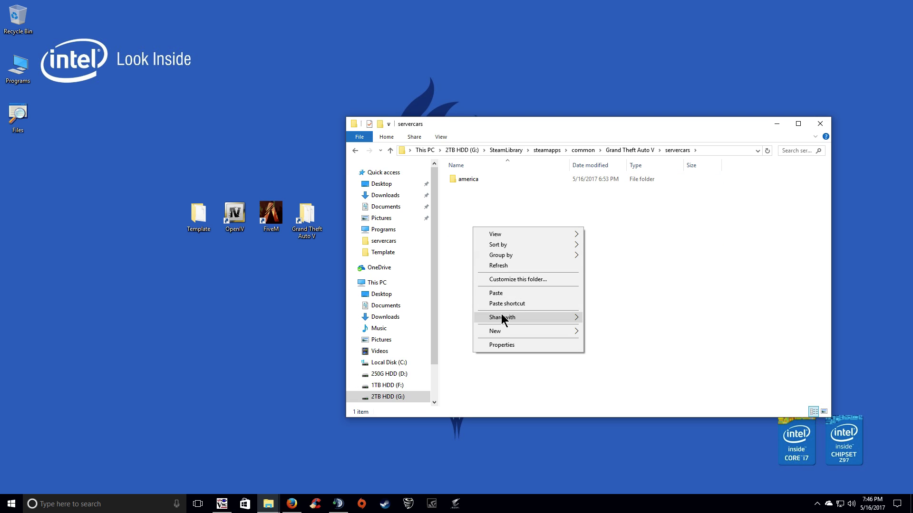
left_click(500, 293)
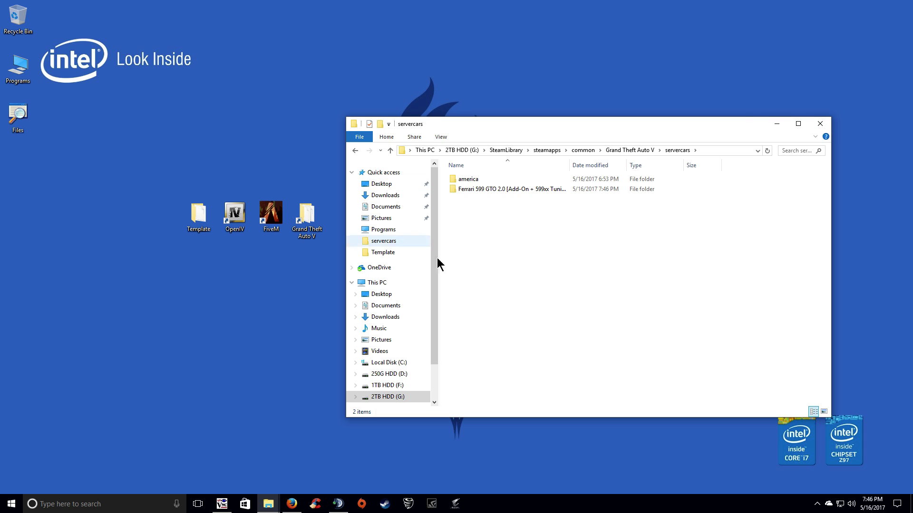
left_click(820, 125)
Launch OpenIV for the Windows version of Grand Theft Auto V and open the Ferrari mod's Add-On/update folder in servercars.
double_click(237, 215)
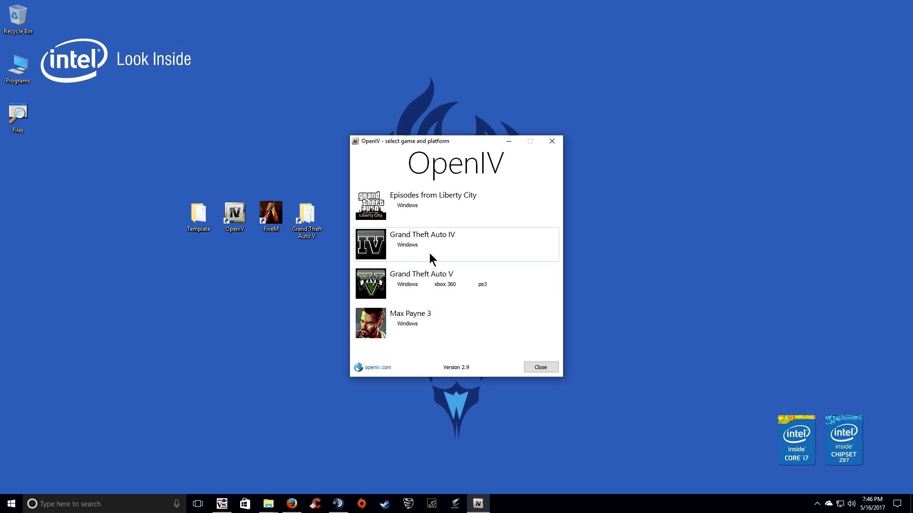
left_click(407, 284)
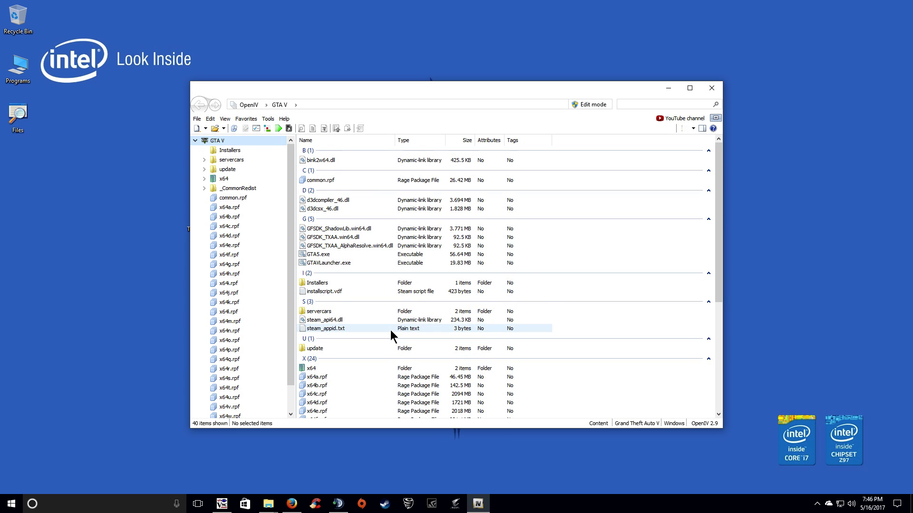
scroll(391, 335, "down", 1)
double_click(314, 288)
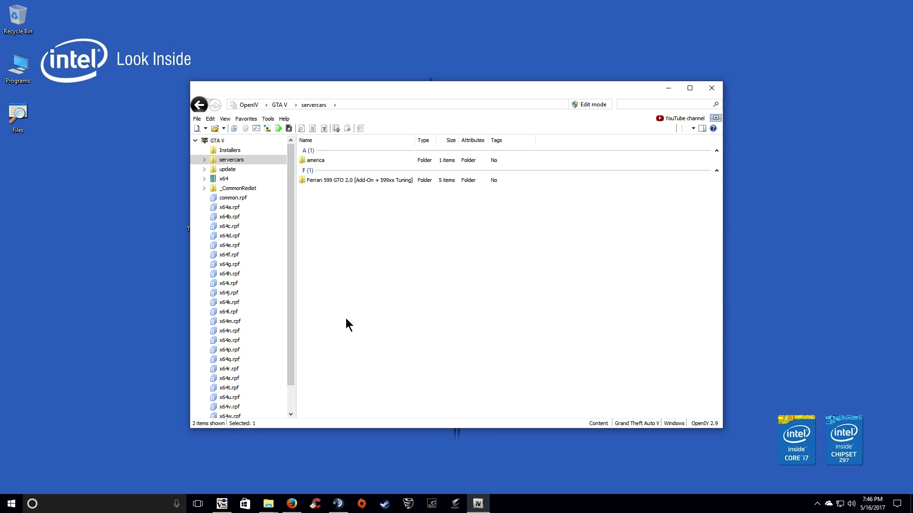
double_click(310, 180)
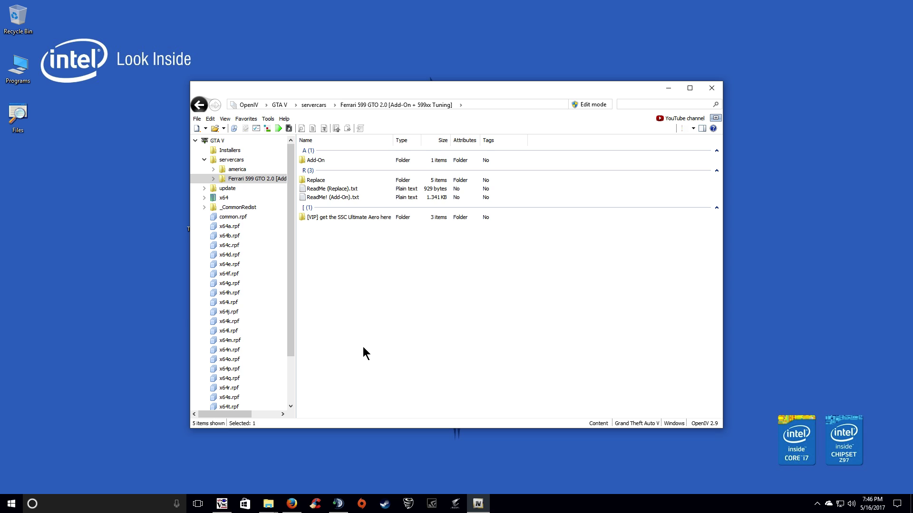
double_click(313, 161)
double_click(320, 161)
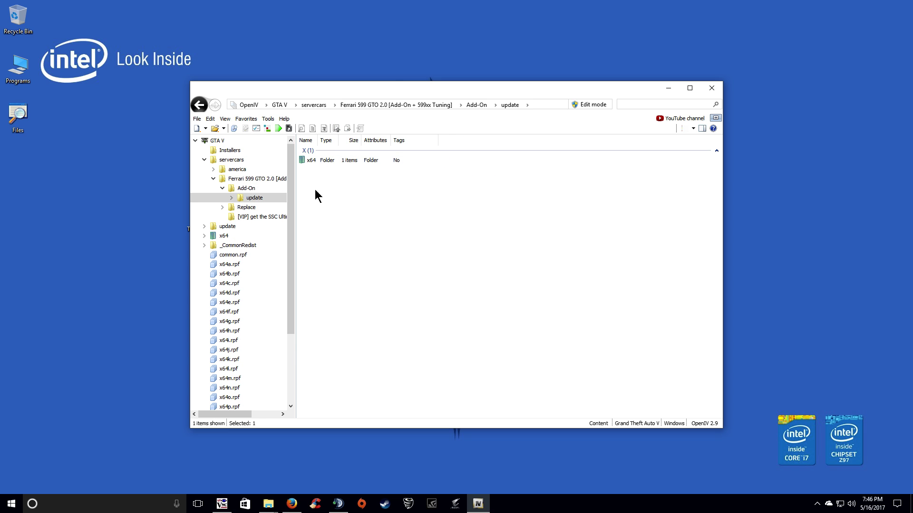
Open the desktop Template folder alongside OpenIV and check its stream subfolder.
left_click_drag(361, 89, 505, 72)
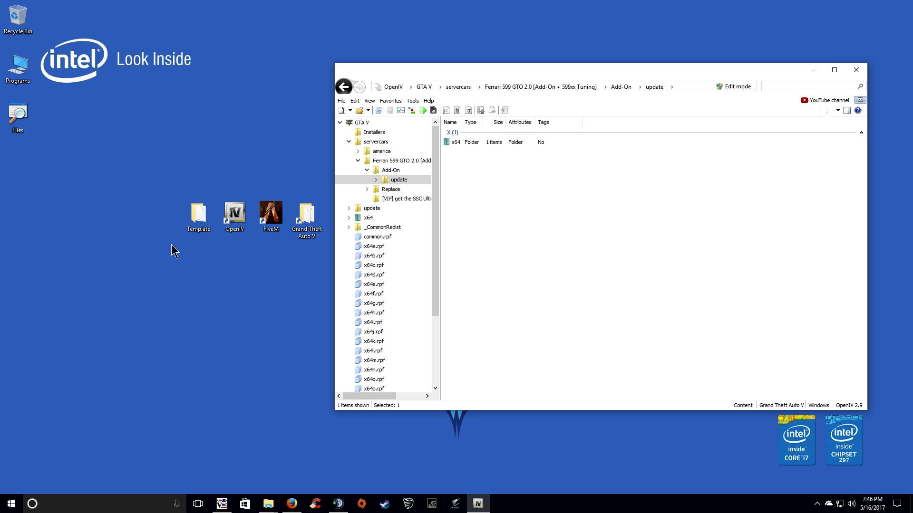
mouse_move(200, 219)
left_mouse_down()
mouse_move(183, 277)
mouse_move(191, 223)
left_mouse_up()
double_click(198, 228)
left_click_drag(512, 140, 378, 181)
double_click(343, 232)
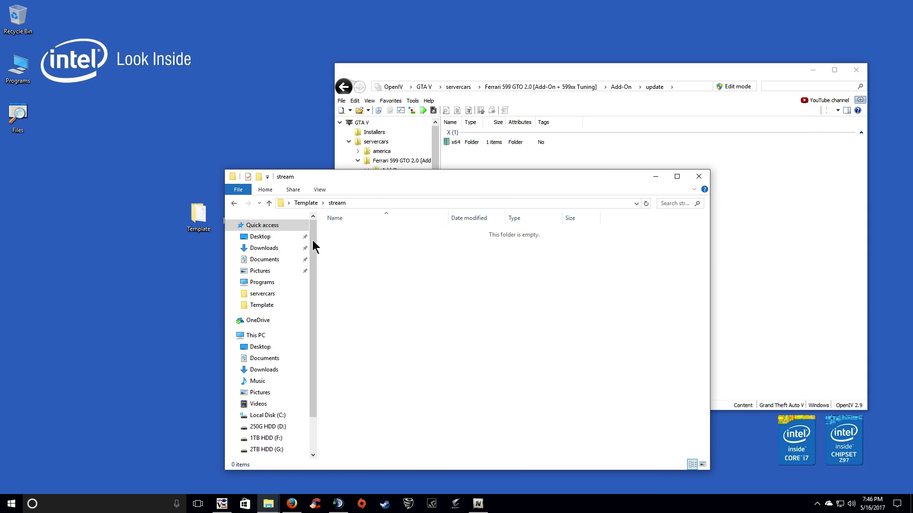
left_click(234, 204)
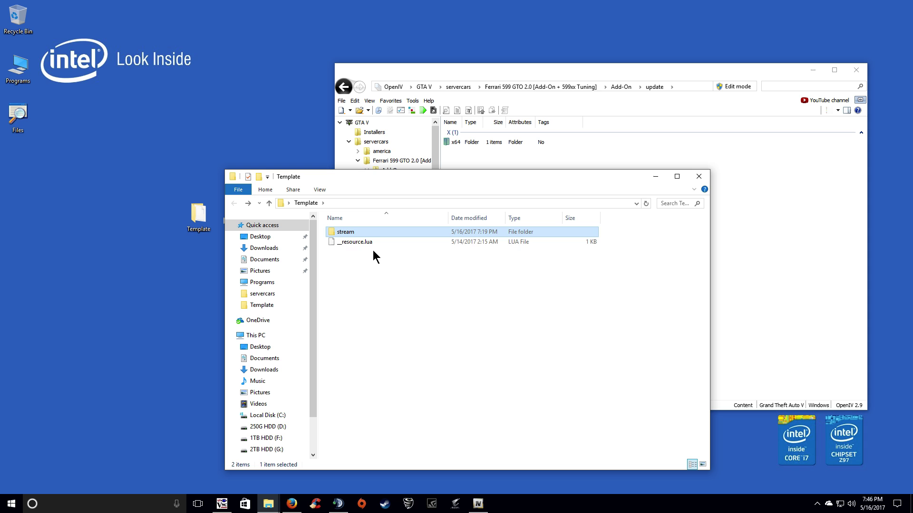
Review the file list and data_file entries of the Template's __resource.lua in Notepad++ and close it.
left_click(347, 243)
right_click(348, 245)
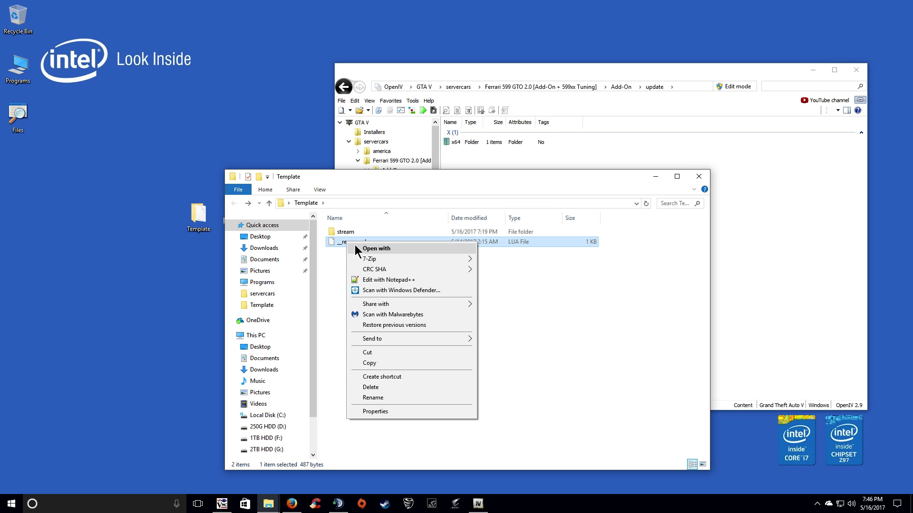
left_click(375, 280)
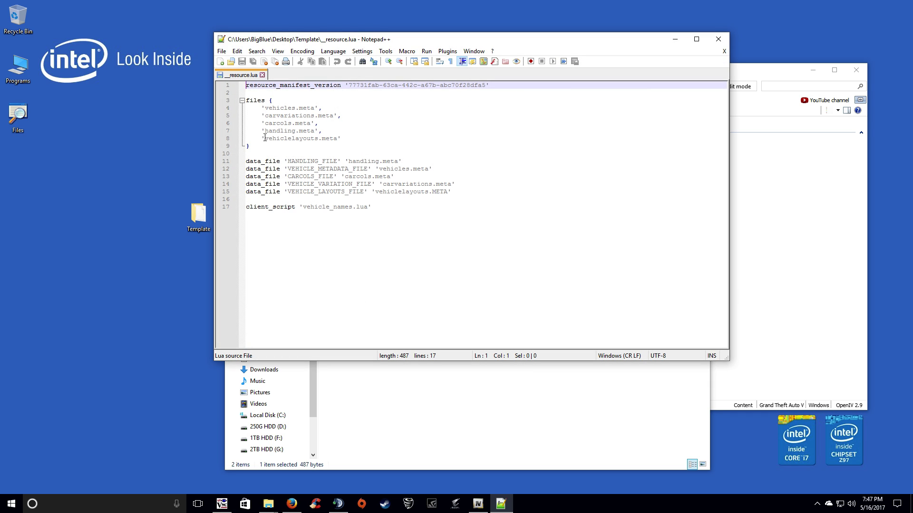
left_click_drag(283, 149, 256, 106)
left_click(343, 213)
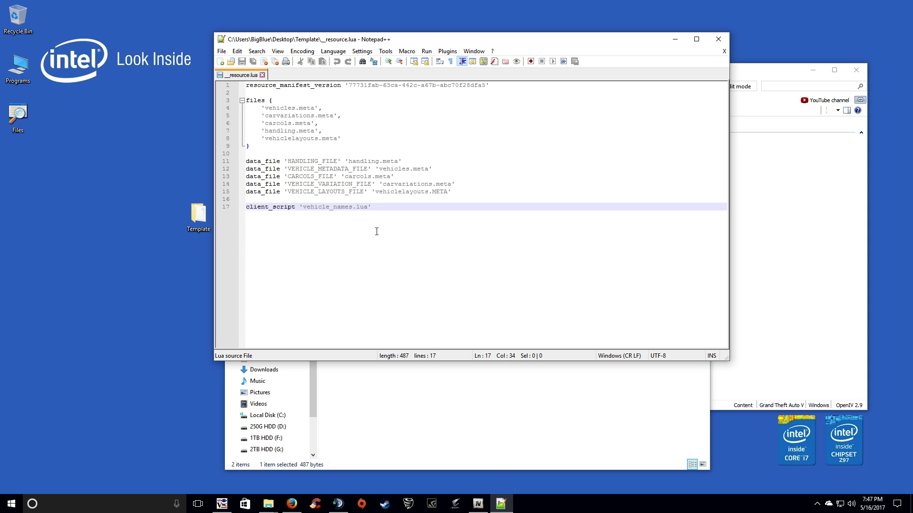
left_click(724, 50)
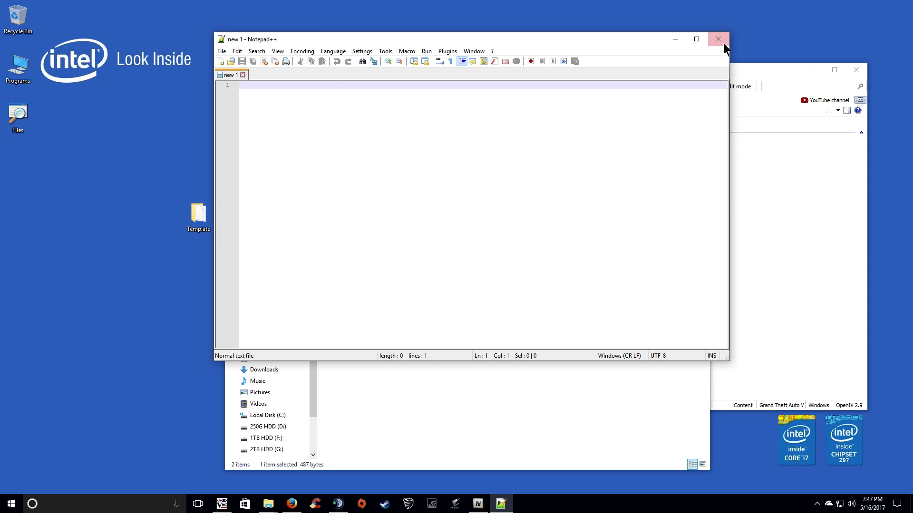
left_click(718, 39)
Arrange the Template folder window beside OpenIV so both folders' contents can be reached.
left_click(450, 330)
left_click_drag(465, 185, 446, 211)
left_click_drag(387, 204, 248, 157)
left_click(571, 178)
Open the mod's vehicles.rpf in OpenIV, going through x64, dlcpacks and gtoxx to the x64 folder inside its archive.
left_click(449, 142)
double_click(449, 143)
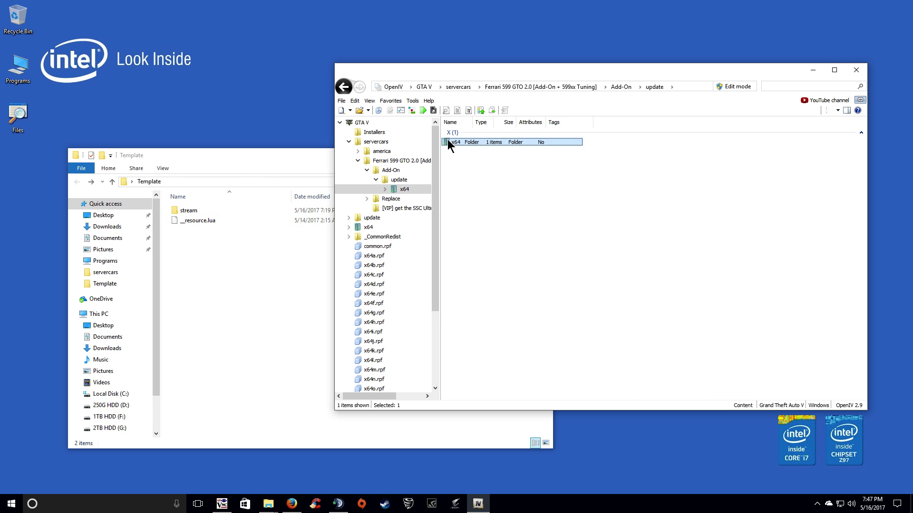
left_click(459, 144)
double_click(458, 144)
left_click(458, 143)
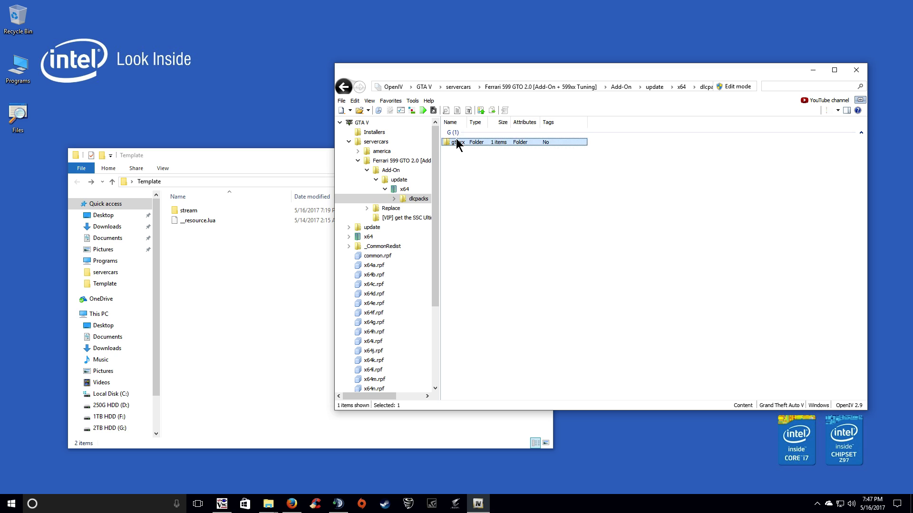
double_click(458, 143)
double_click(459, 144)
left_click(454, 202)
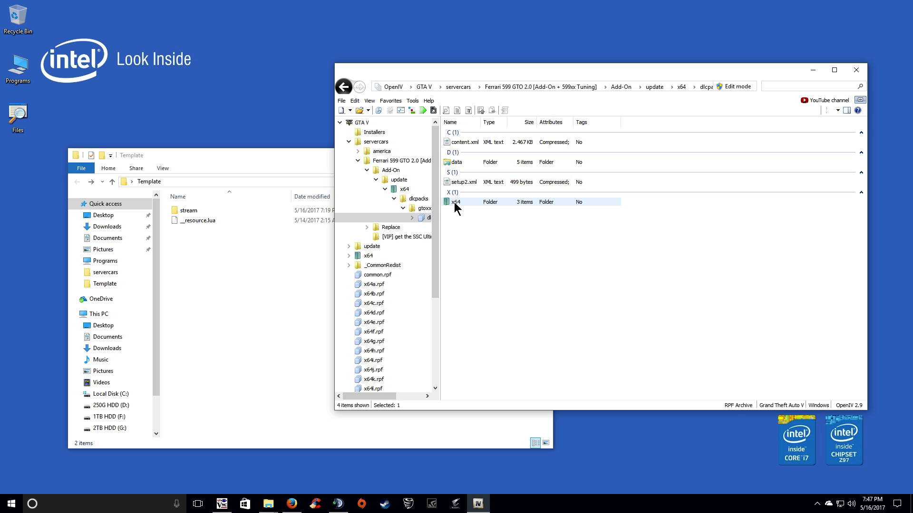
double_click(458, 202)
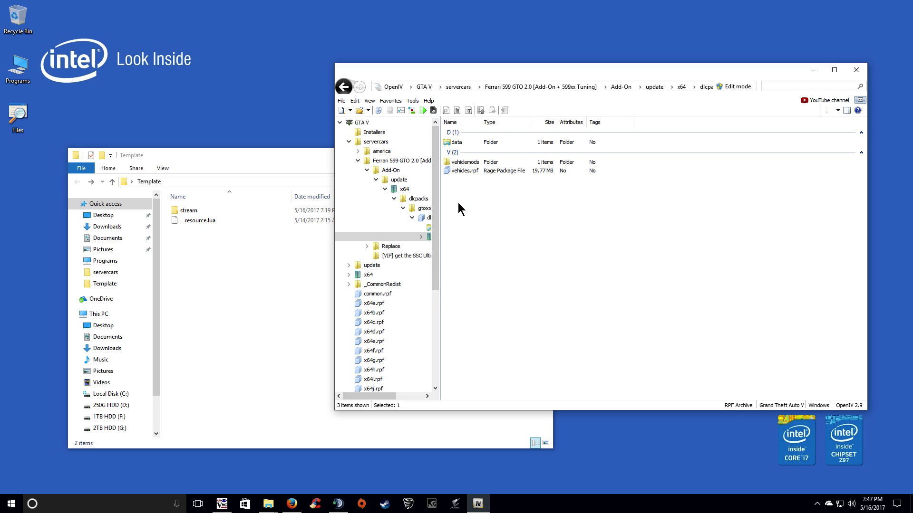
double_click(460, 171)
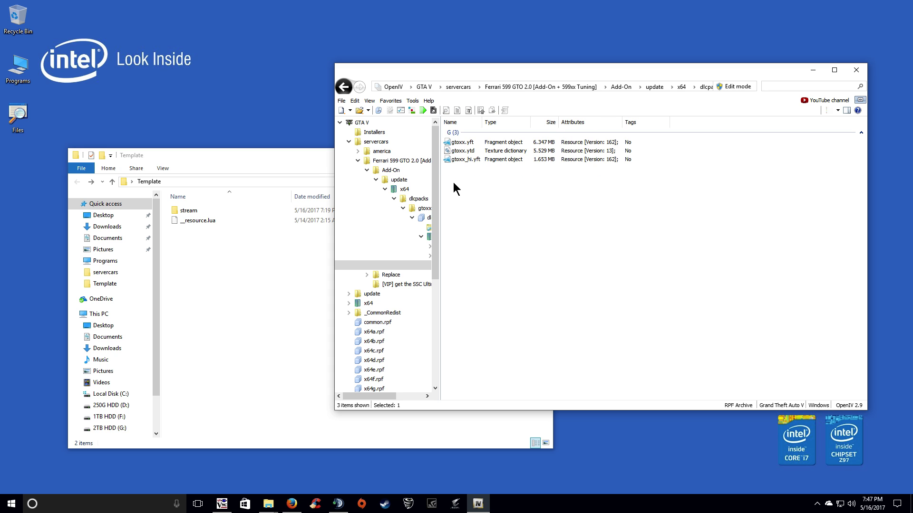
Copy gtoxx.yft, gtoxx.ytd and gtoxx_hi.yft from vehicles.rpf into the Template's stream folder.
left_click_drag(473, 206, 206, 212)
double_click(206, 212)
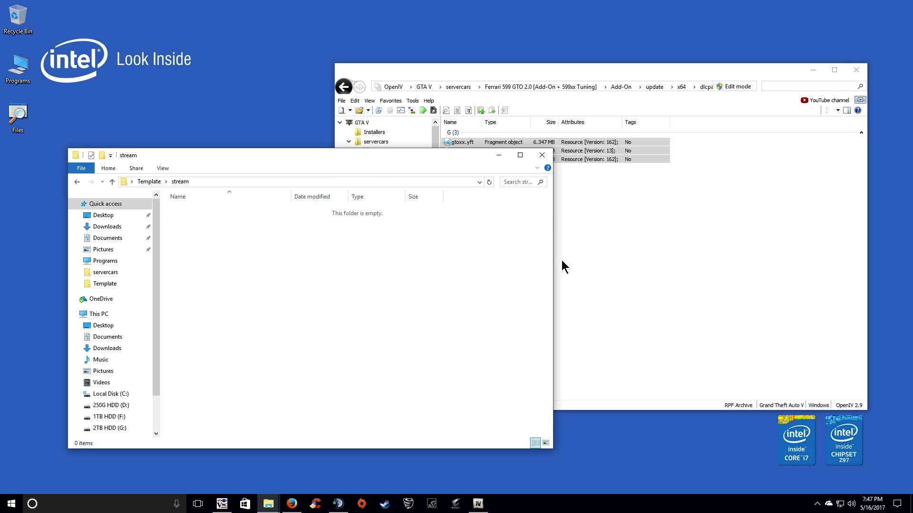
left_click(562, 263)
left_click_drag(471, 204, 259, 274)
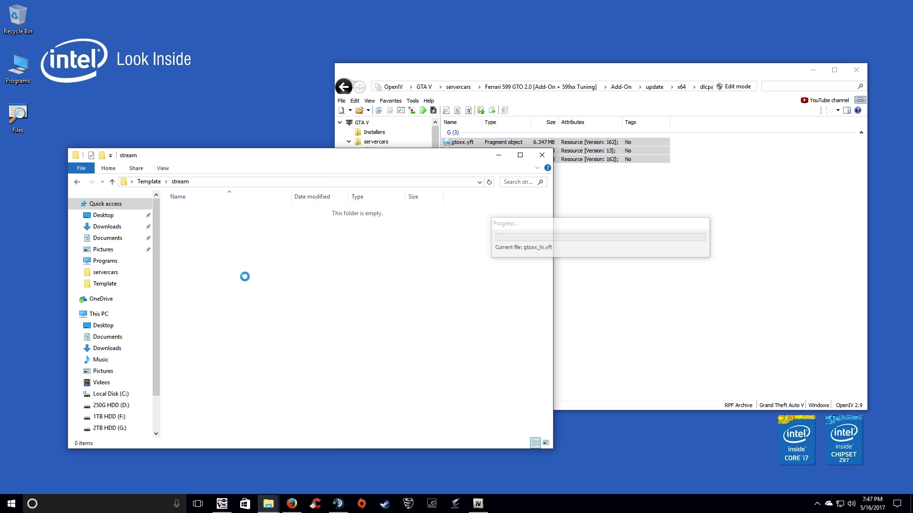
left_click(669, 335)
Go back to the Ferrari mod's root and open gtoxx_mods.rpf in the vehiclemods folder of dlc.rpf's x64 folder.
left_click(526, 87)
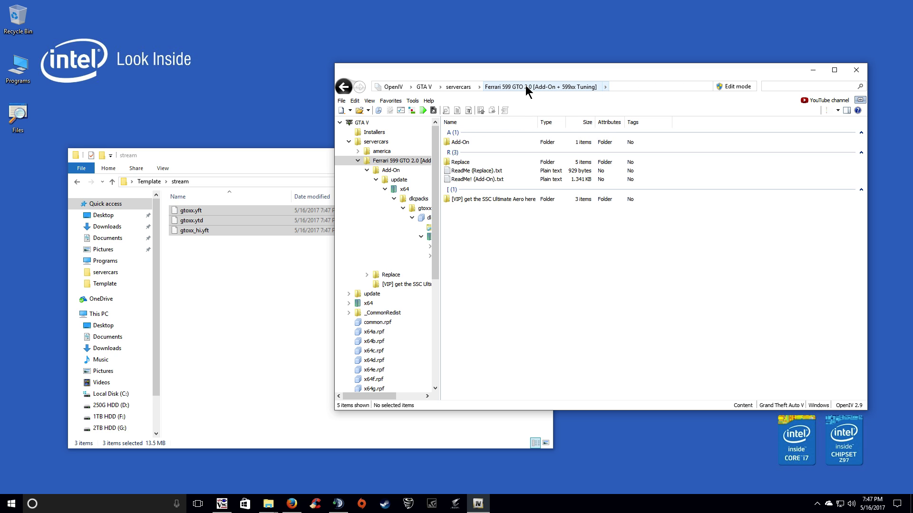
double_click(460, 142)
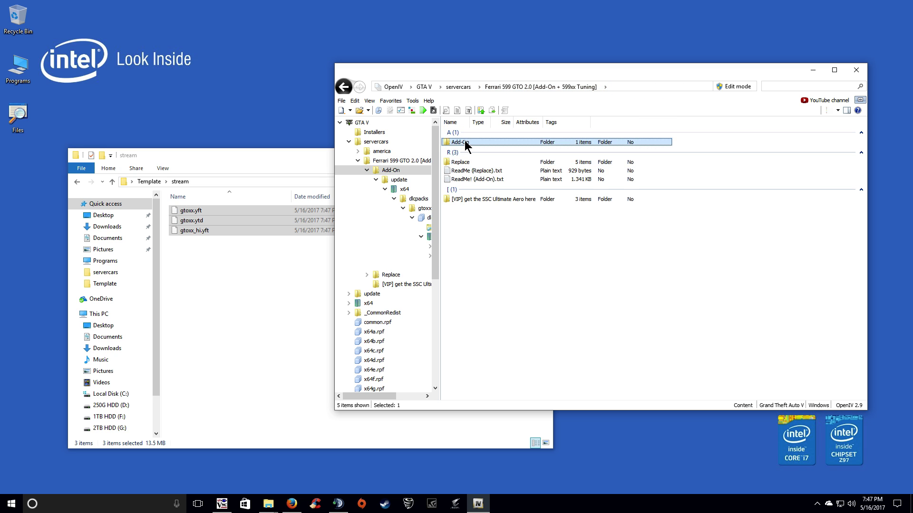
double_click(460, 142)
double_click(461, 142)
double_click(461, 142)
double_click(461, 142)
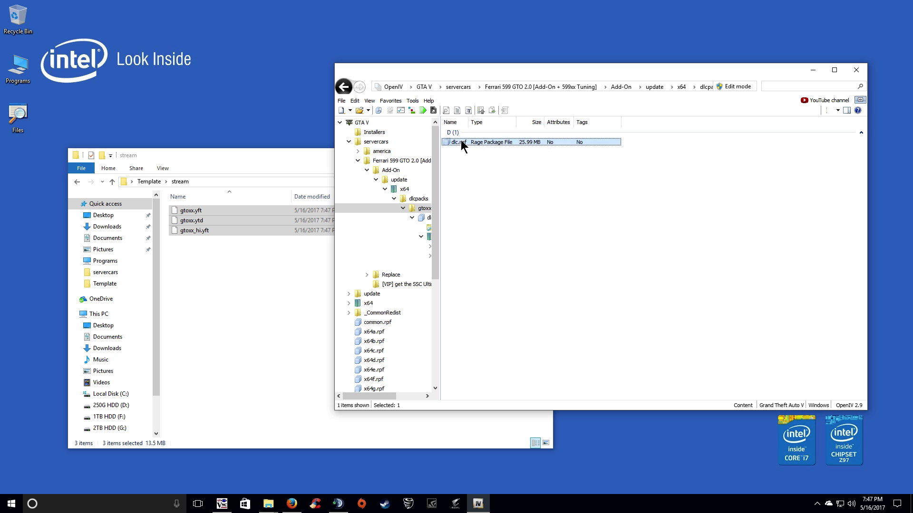
double_click(461, 142)
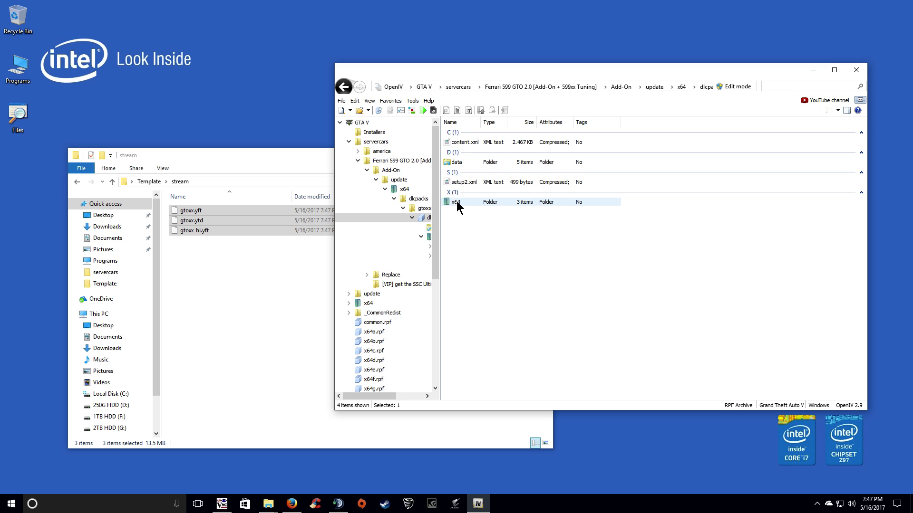
double_click(458, 203)
double_click(459, 162)
double_click(457, 143)
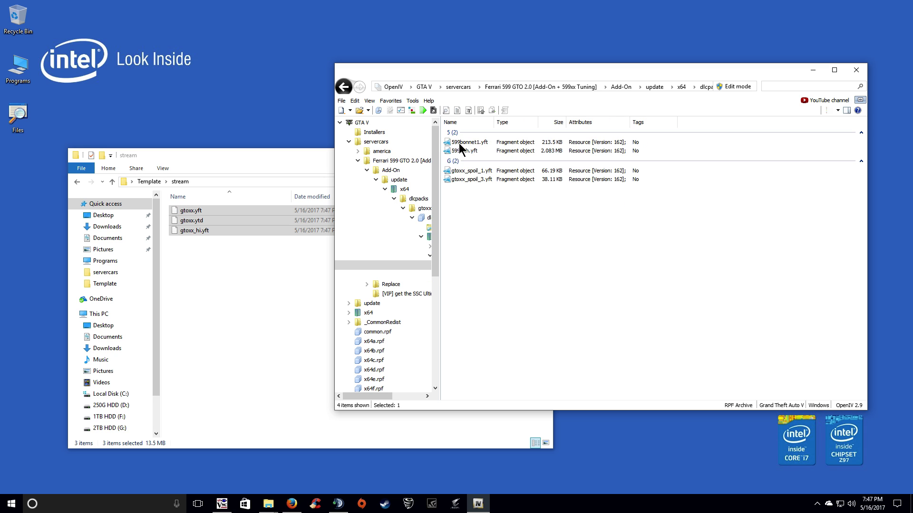
Copy 599bonnet1.yft, 599exh.yft, gtoxx_spoil_1.yft and gtoxx_spoil_3.yft from gtoxx_mods.rpf into the stream folder.
left_click(471, 171)
left_click(456, 180, "shift")
left_click_drag(454, 179, 484, 236)
left_click(455, 133, "ctrl")
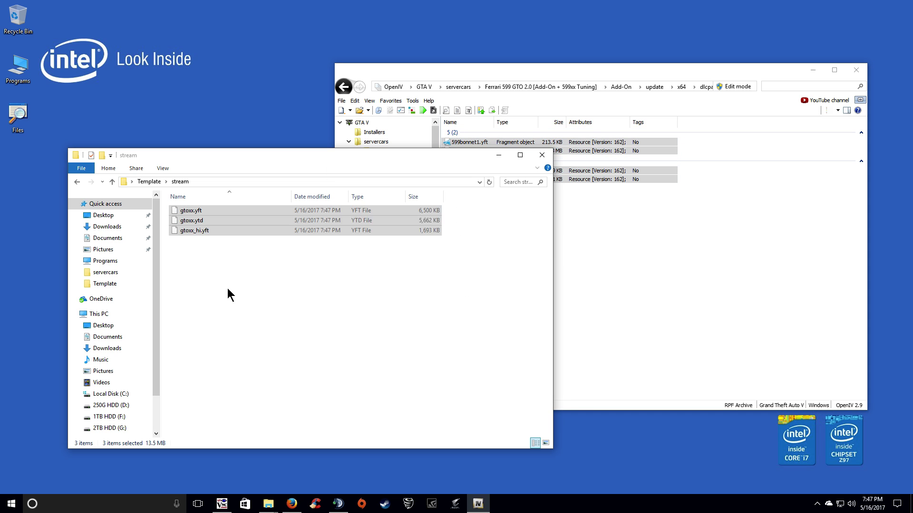
left_click_drag(228, 289, 230, 291)
left_click(621, 311)
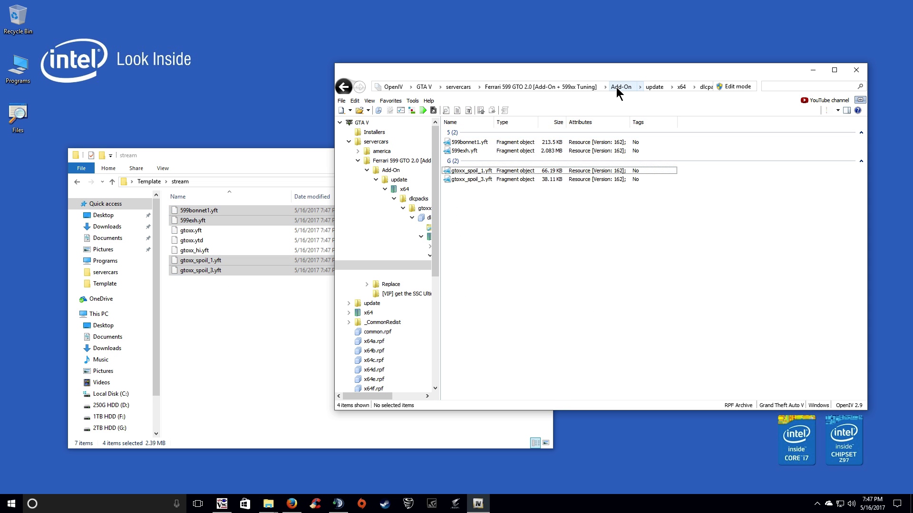
Recheck the contents of vehicles.rpf, go back to the root of dlc.rpf and open its data folder.
left_click(343, 87)
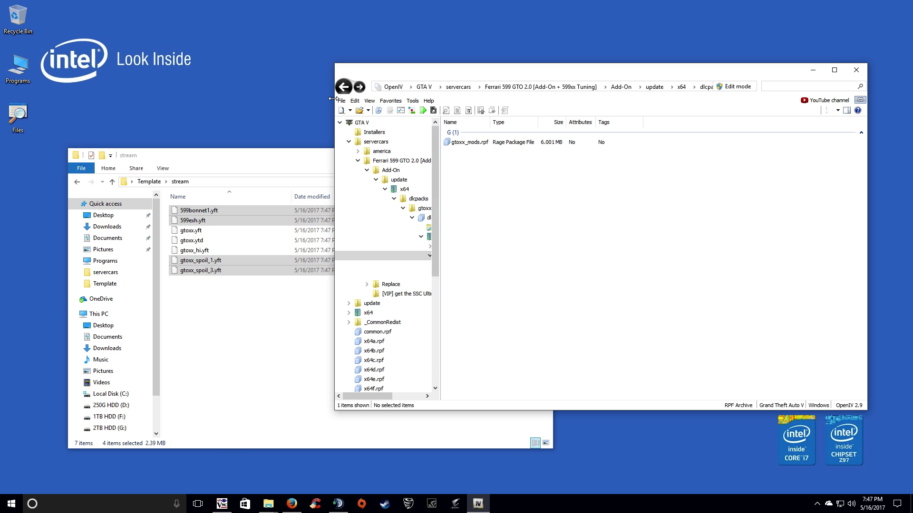
left_click(345, 89)
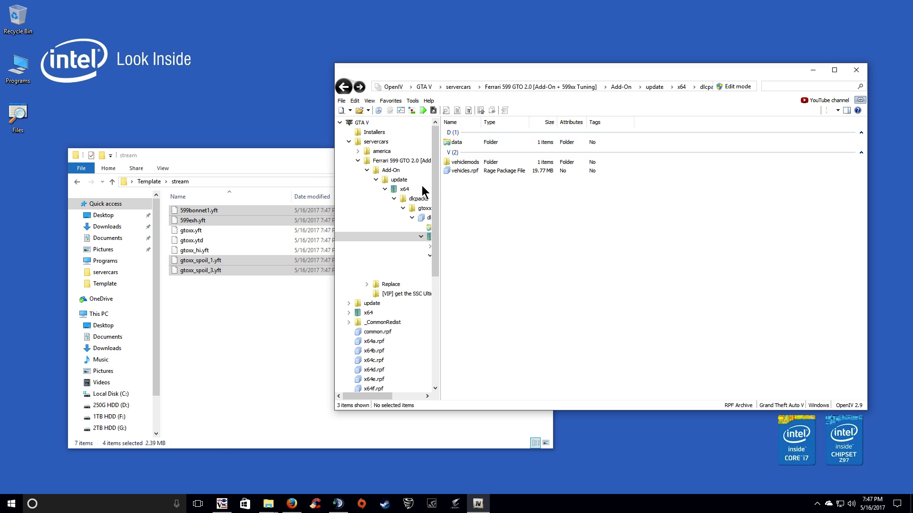
double_click(467, 171)
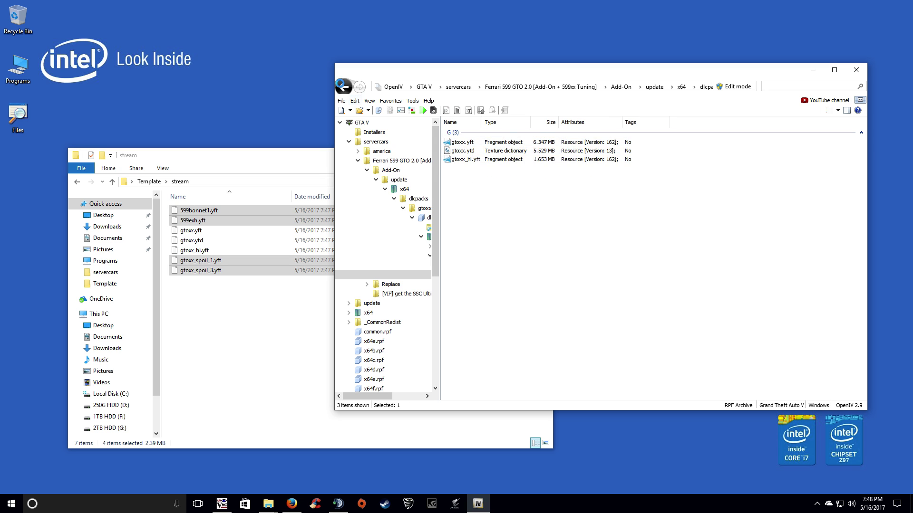
left_click(343, 86)
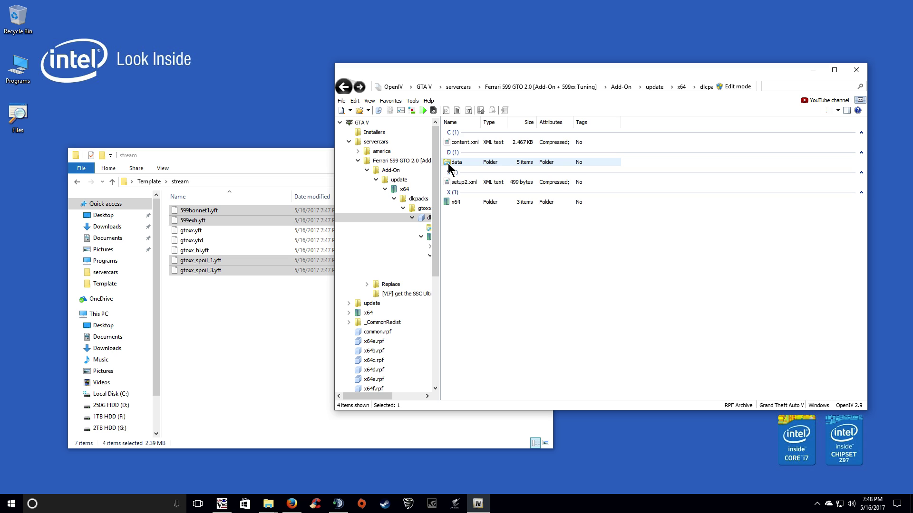
double_click(455, 163)
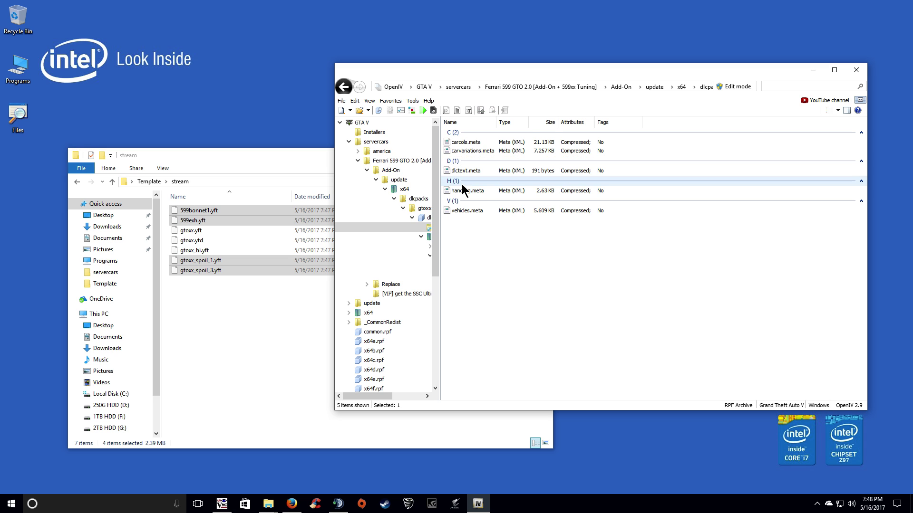
Return to the Template root folder and copy vehicles.meta and handling.meta into it from OpenIV.
left_click(206, 333)
left_click(77, 182)
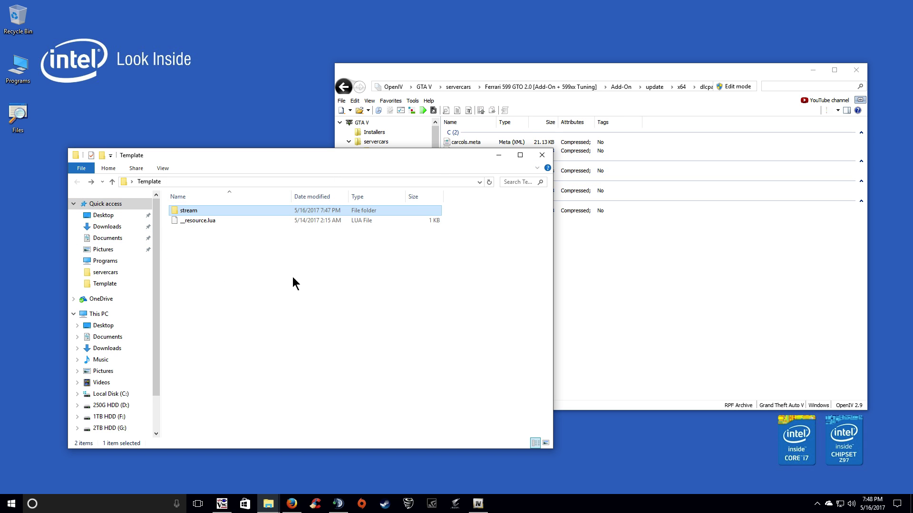
left_click(604, 335)
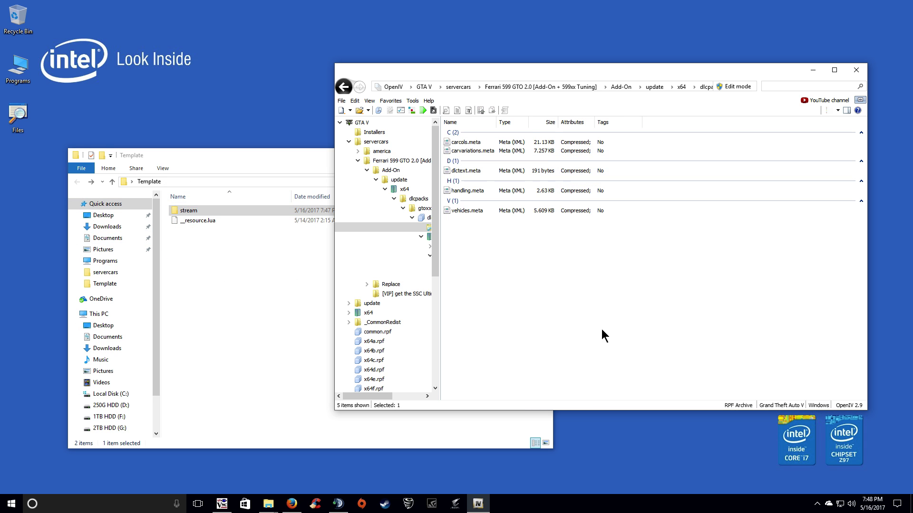
left_click(186, 222)
left_click(616, 284)
left_click_drag(465, 210, 229, 284)
left_click(679, 290)
left_click_drag(463, 191, 251, 295)
left_click(700, 281)
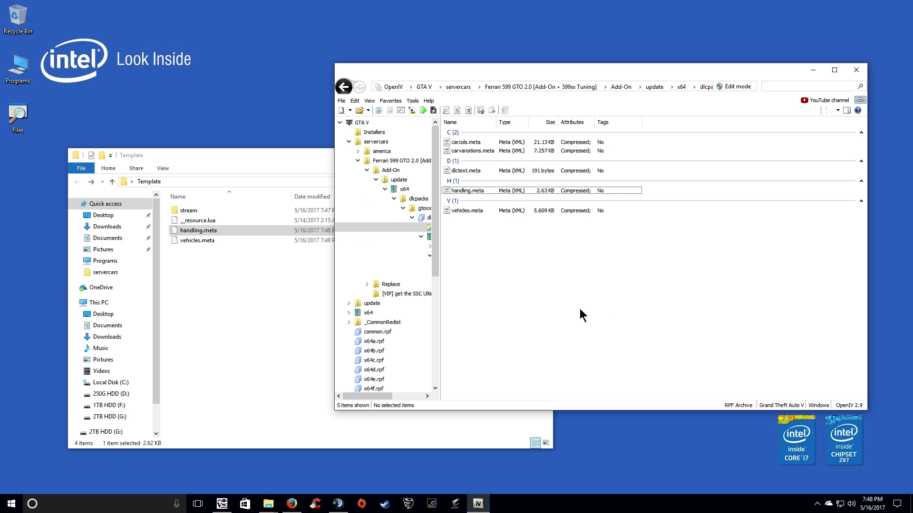
Copy carvariations.meta and carcols.meta from dlc.rpf's data folder into the Template root folder.
left_click_drag(461, 152, 279, 282)
left_click(717, 296)
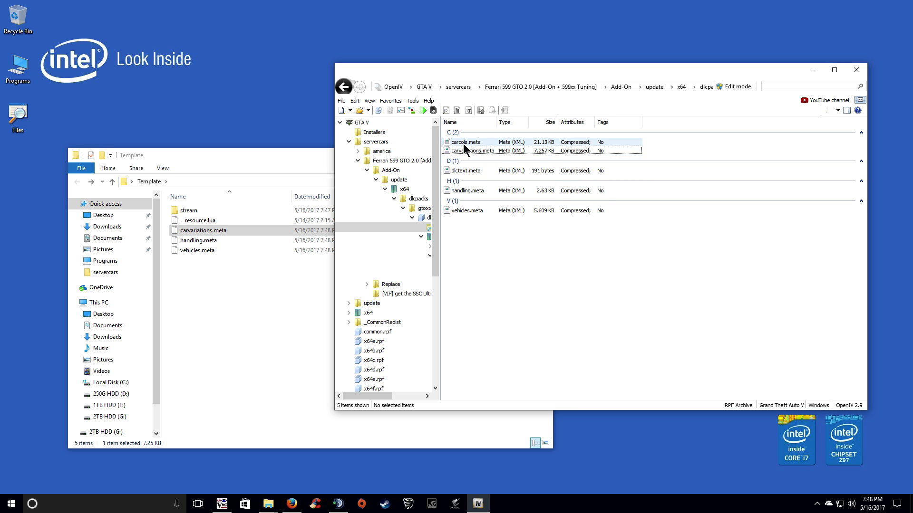
left_click(463, 143)
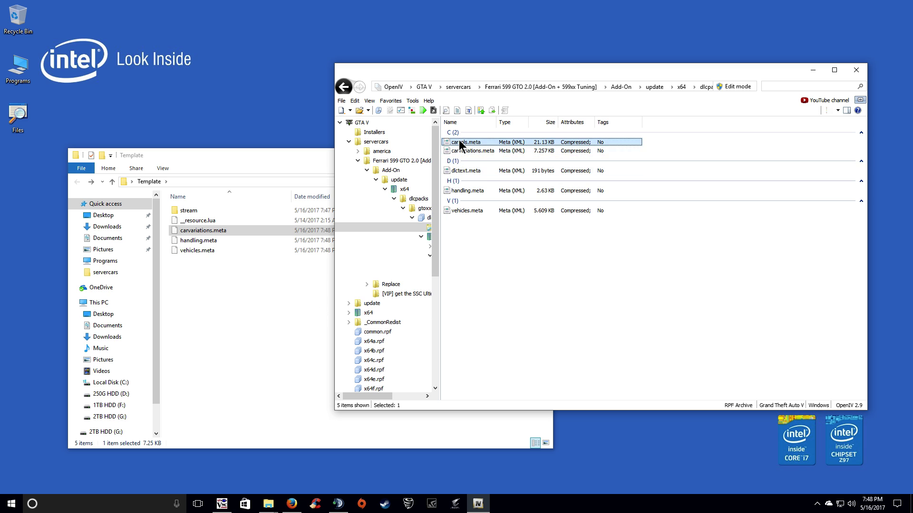
left_click(269, 300)
left_click(426, 136)
left_click_drag(465, 143, 226, 324)
left_click(651, 269)
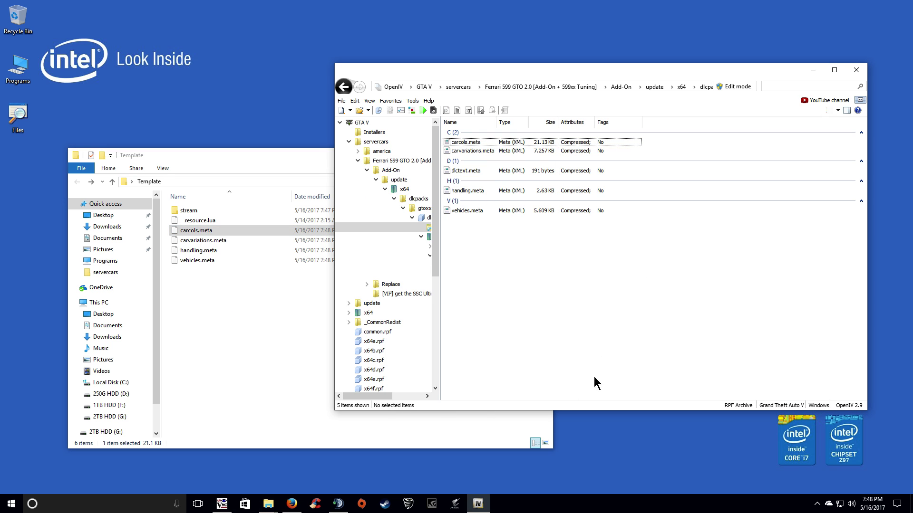
Close the Template folder window and rename the desktop Template folder as 599xx.
left_click(223, 350)
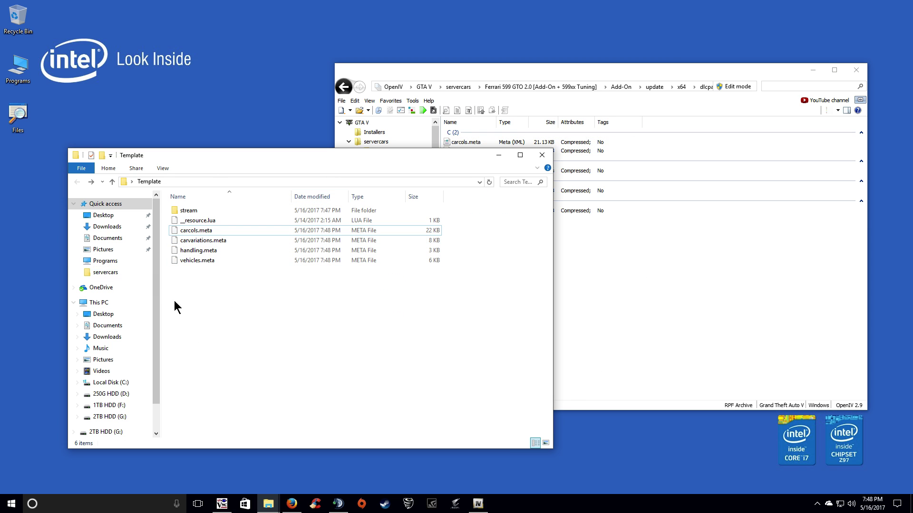
left_click(542, 156)
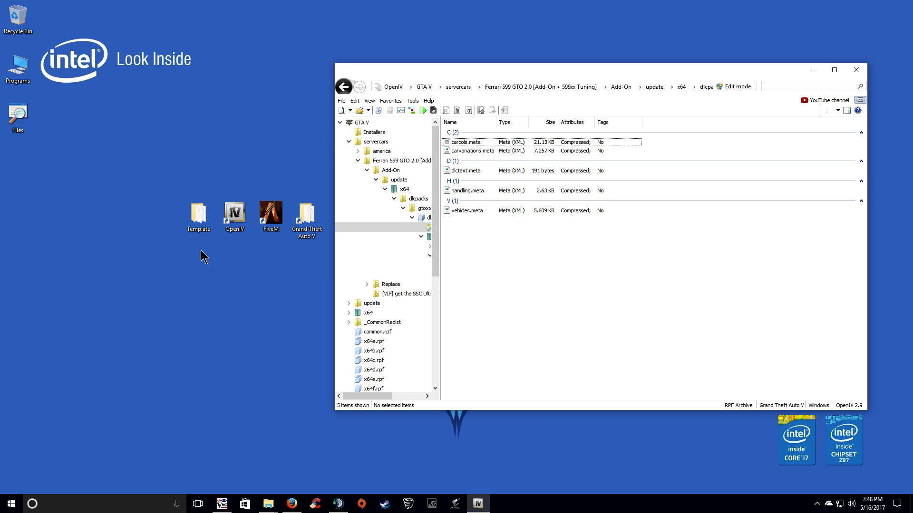
left_click(195, 229)
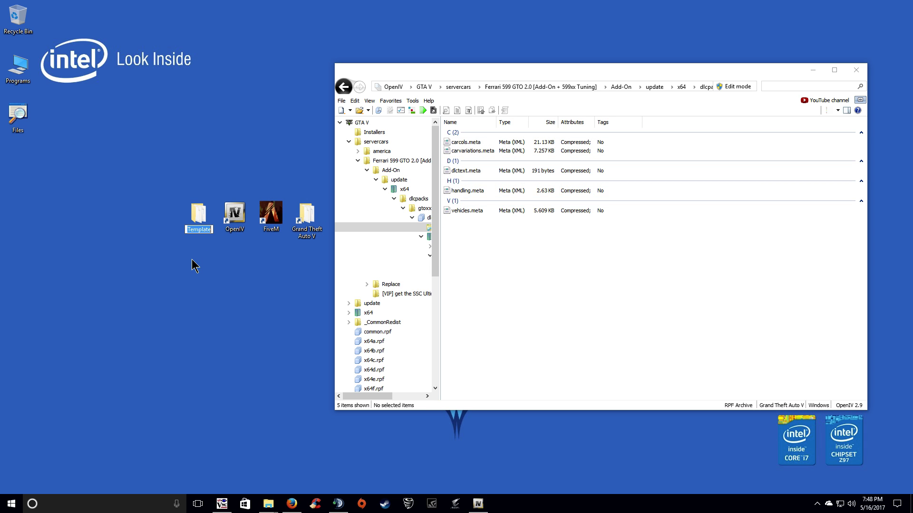
type("599xx")
key("Return")
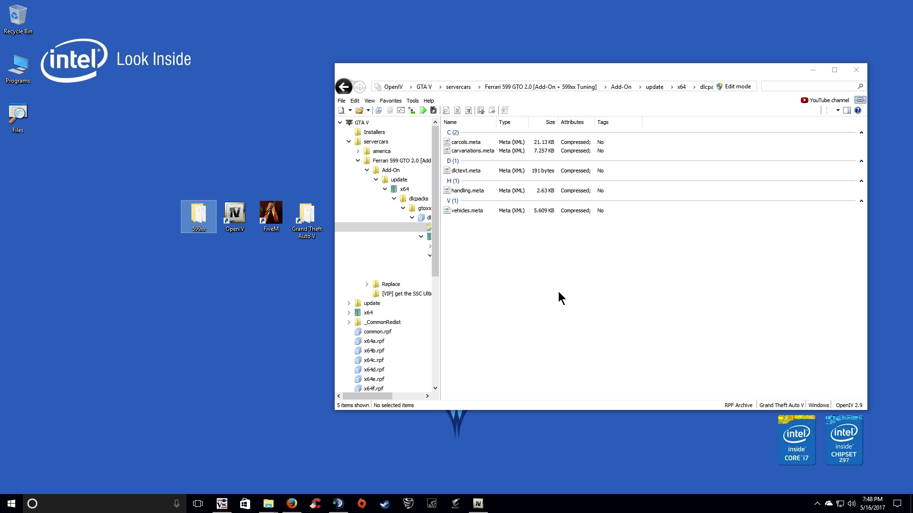
Close the OpenIV window.
left_click(532, 305)
left_click(230, 204)
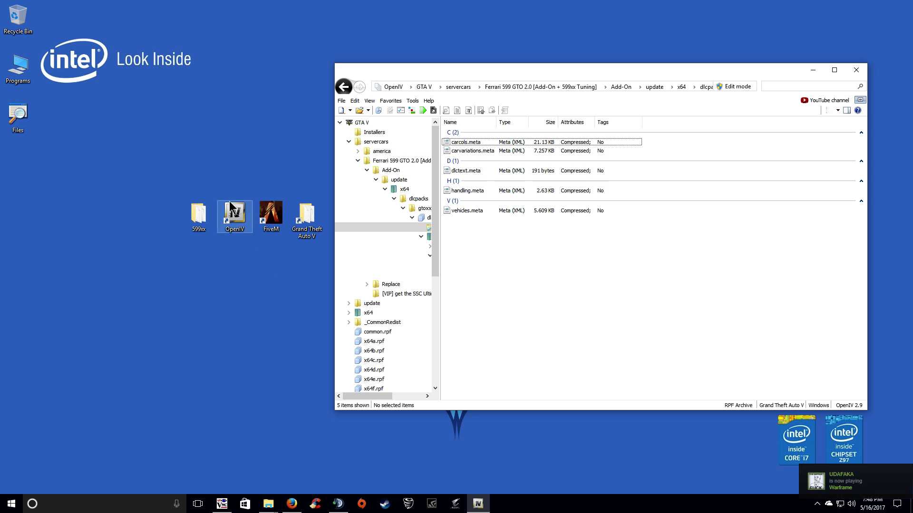
left_click(856, 70)
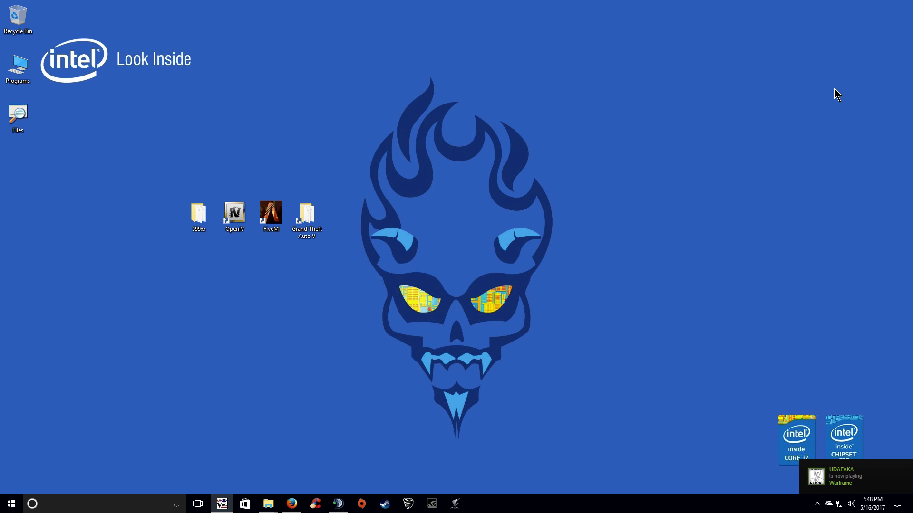
Switch to the TightVNC Viewer session, close the remote america folder window and open the file transfer dialog.
left_click(222, 503)
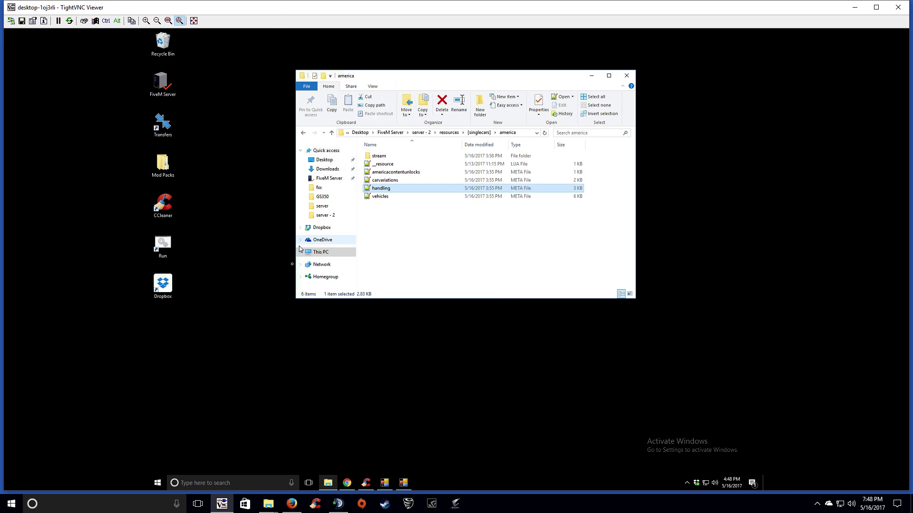
left_click(626, 75)
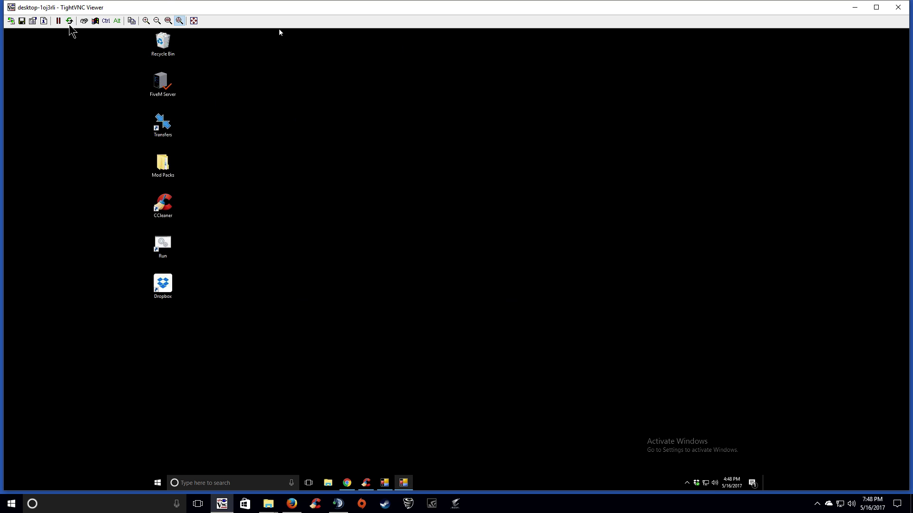
left_click(132, 20)
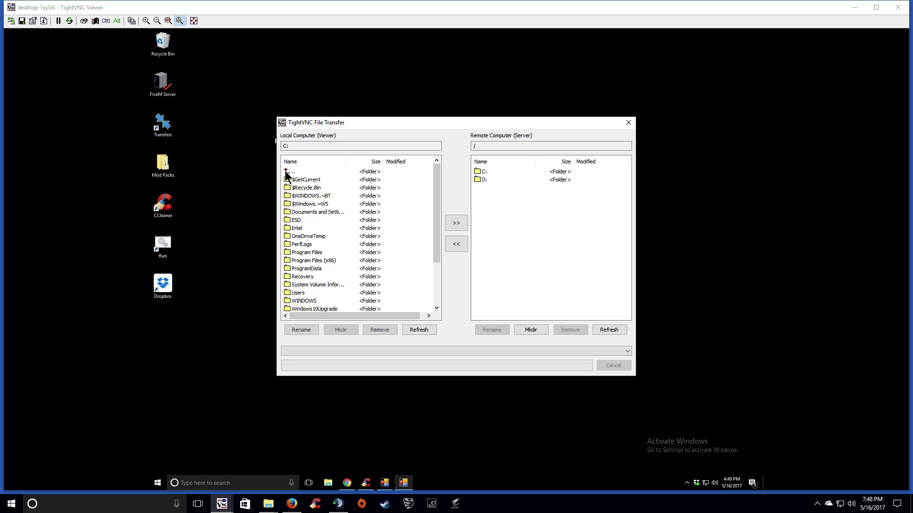
Browse the local computer to the user's Desktop folder and select the 599xx folder for transfer.
double_click(298, 293)
left_click(289, 189)
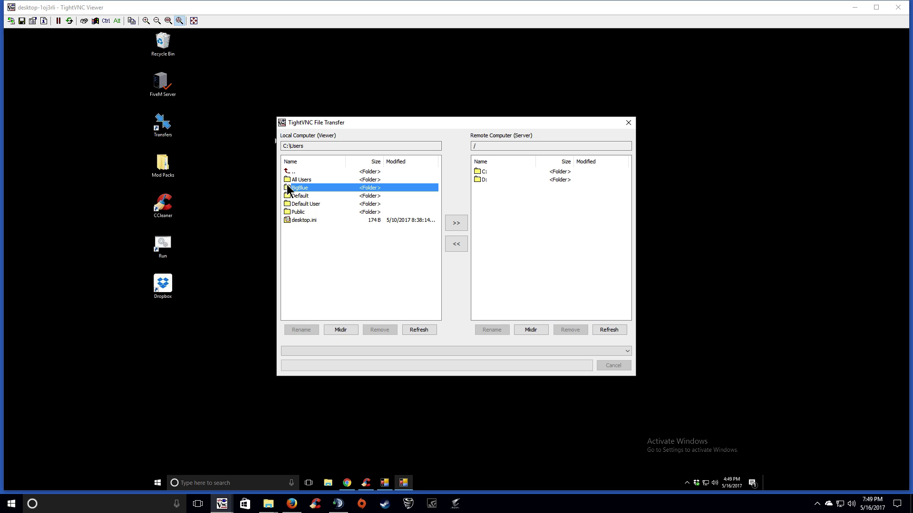
double_click(289, 189)
double_click(289, 267)
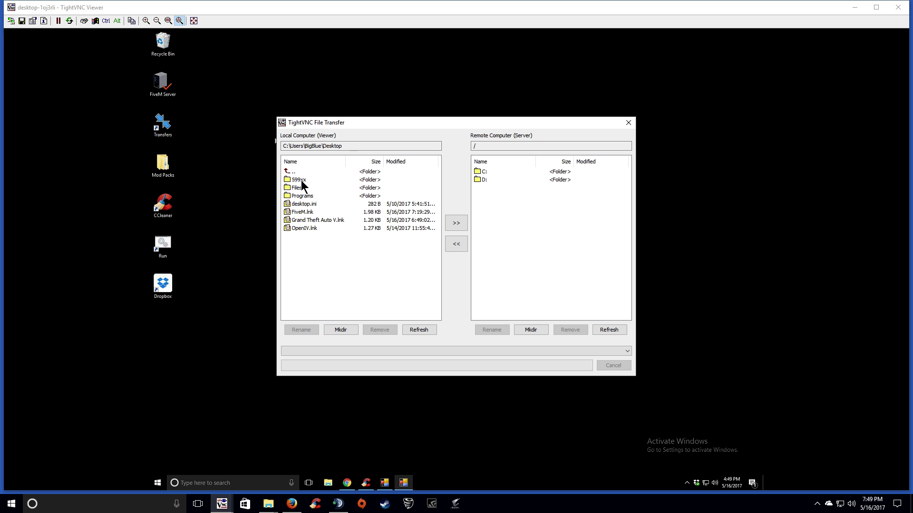
left_click(300, 180)
Browse the remote computer to C:/Users/GTAV_Box/Desktop and upload the selected 599xx folder there.
double_click(480, 172)
double_click(486, 261)
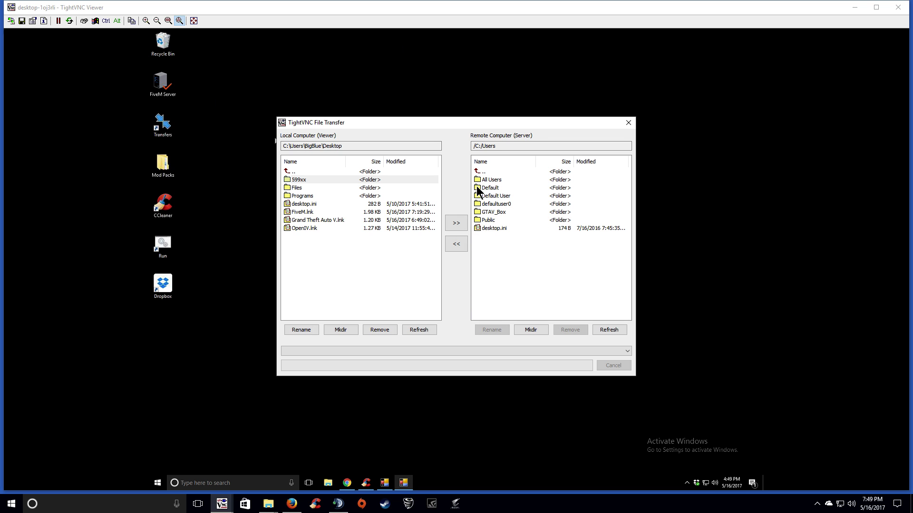
double_click(479, 212)
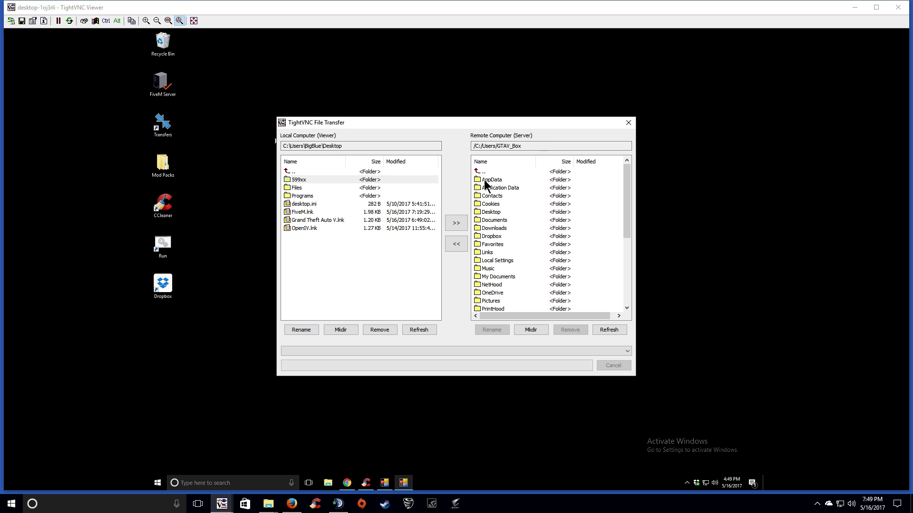
scroll(511, 263, "down", 3)
scroll(514, 267, "up", 3)
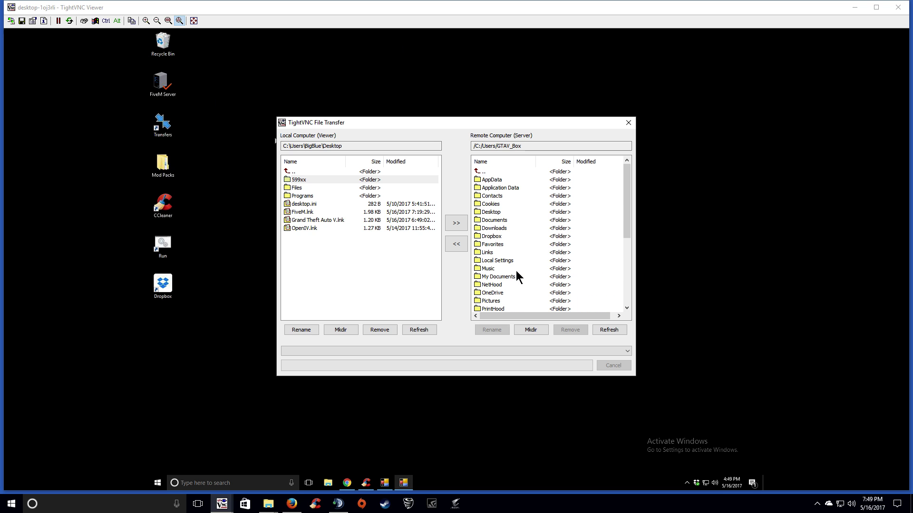
double_click(478, 212)
left_click(456, 223)
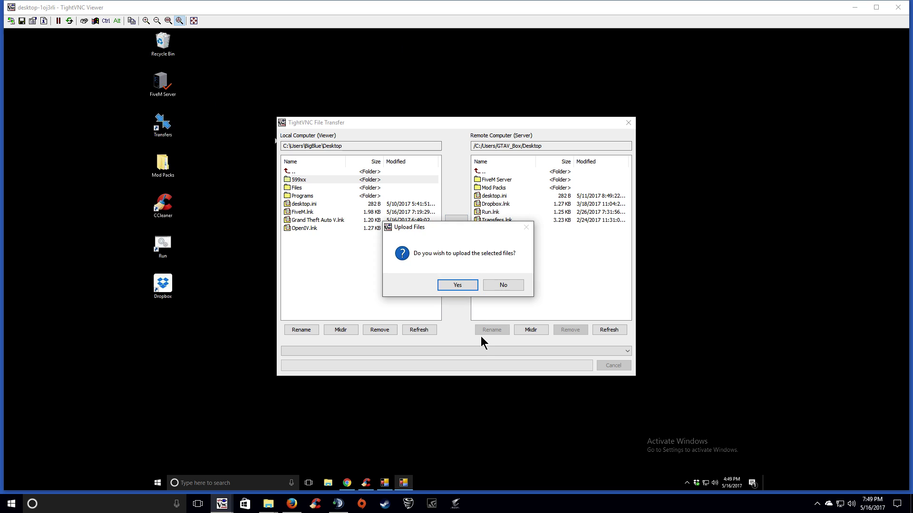
left_click(459, 285)
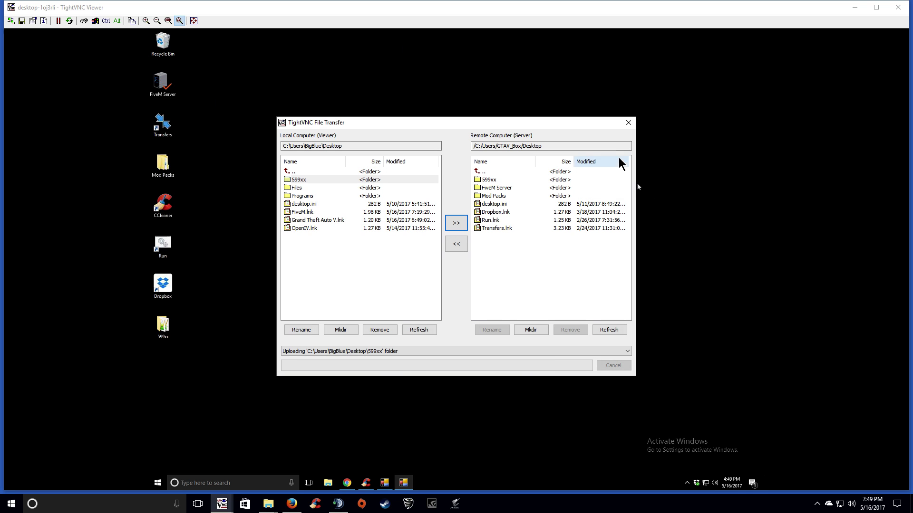
Close the file transfer dialog and check the contents of the uploaded 599xx folder on the remote desktop.
left_click(628, 123)
left_click_drag(164, 328, 462, 173)
double_click(457, 164)
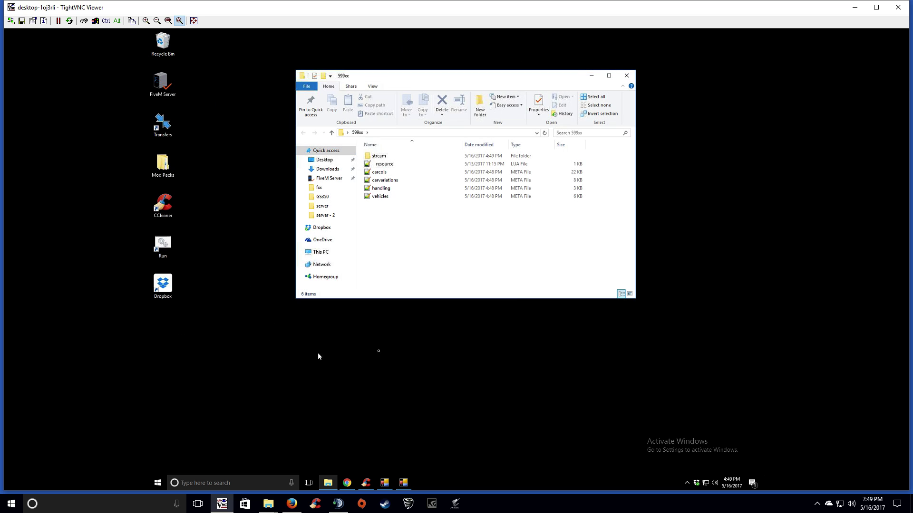
left_click(626, 76)
left_click_drag(313, 177, 250, 176)
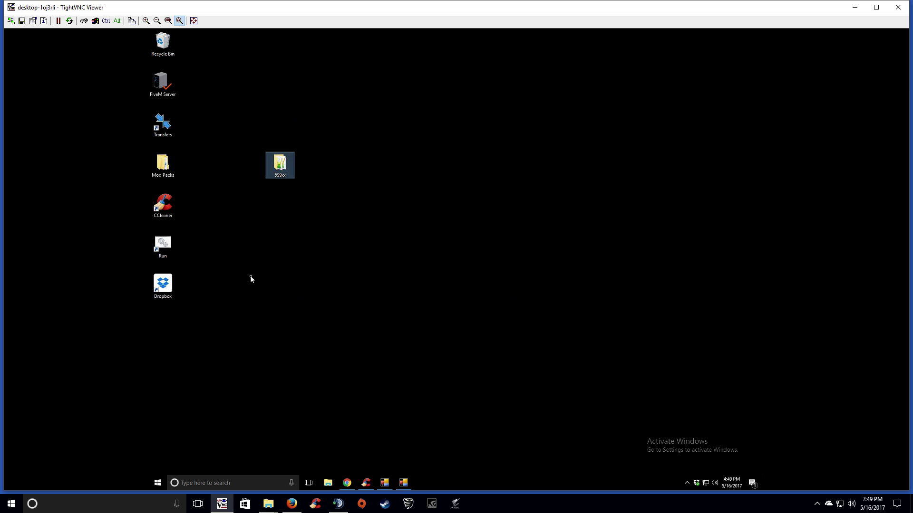
Move the 599xx folder from the remote desktop into the [singlecars] folder under FiveM Server, server - 2, resources.
right_click(279, 168)
left_click(296, 287)
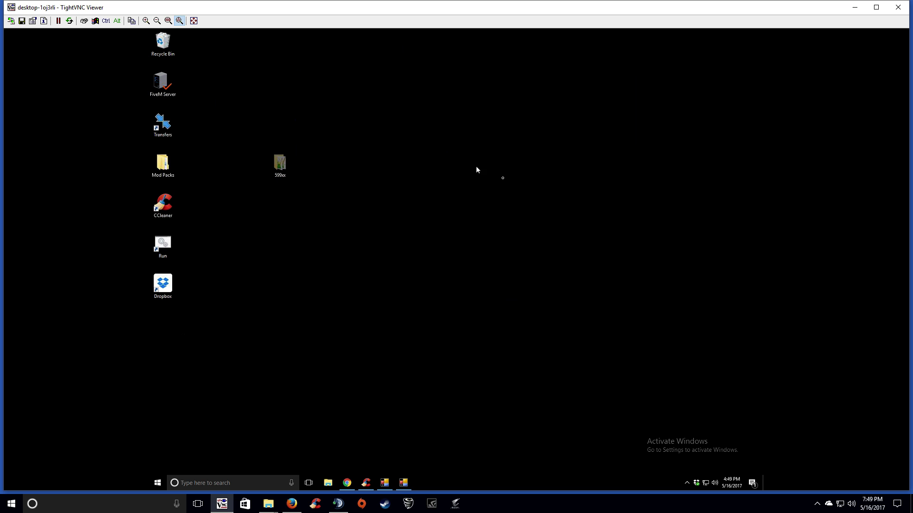
left_click(379, 164)
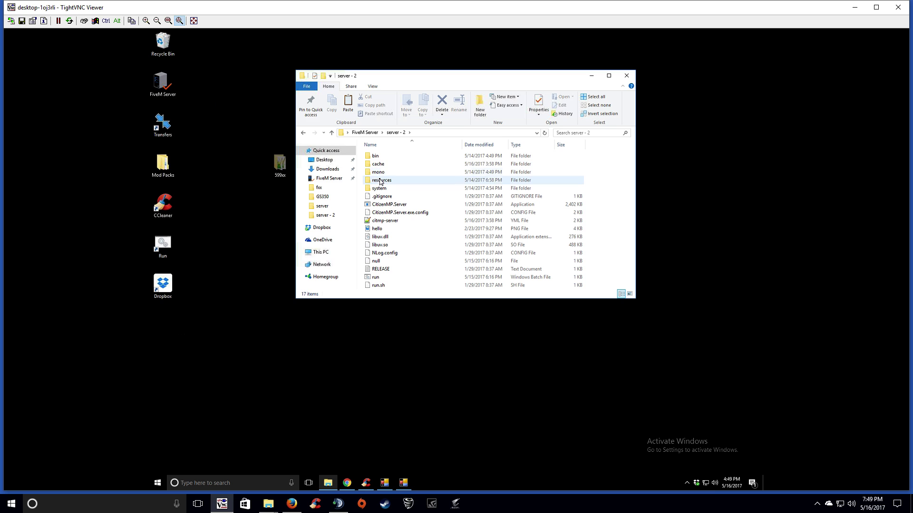
double_click(381, 181)
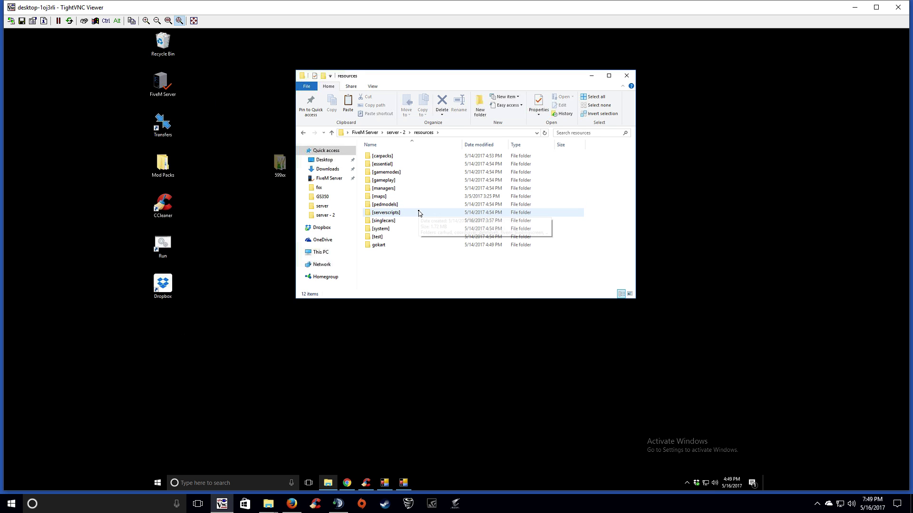
double_click(386, 221)
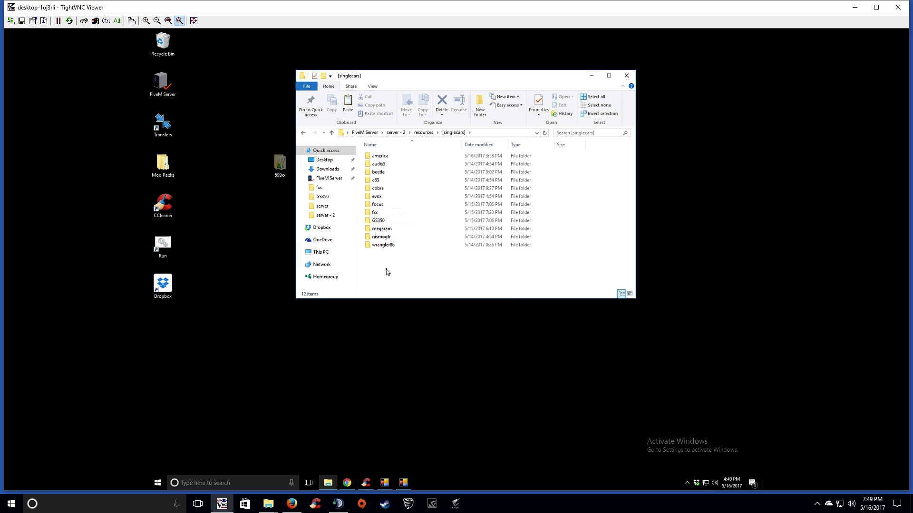
right_click(386, 270)
left_click(405, 323)
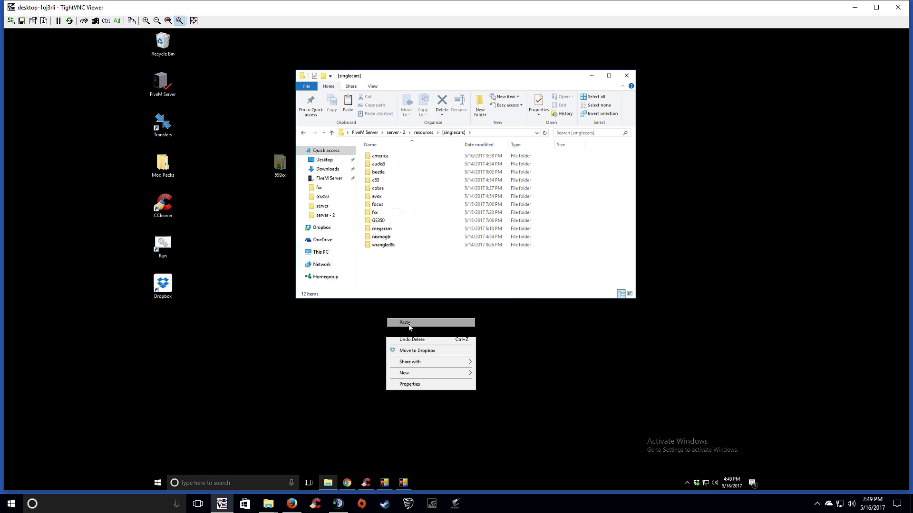
left_click(377, 280)
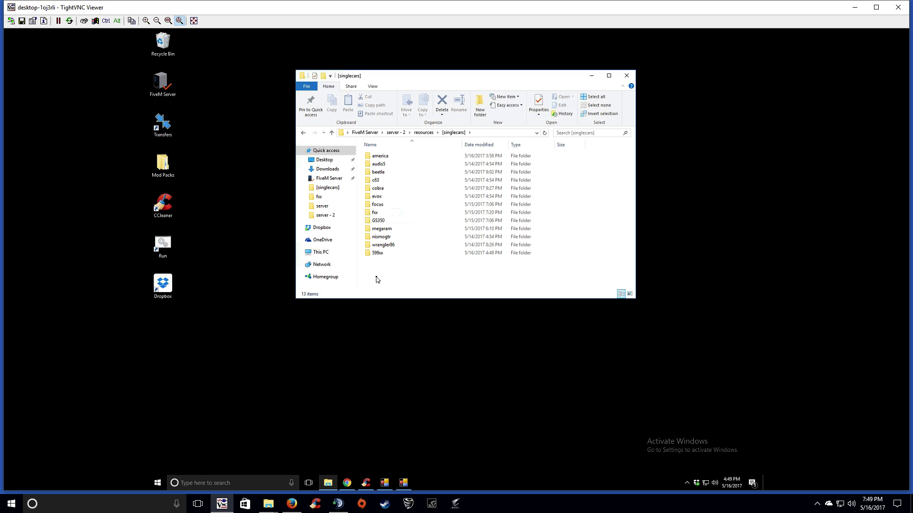
left_click_drag(384, 279, 379, 160)
left_click(383, 276)
left_click_drag(384, 275, 382, 153)
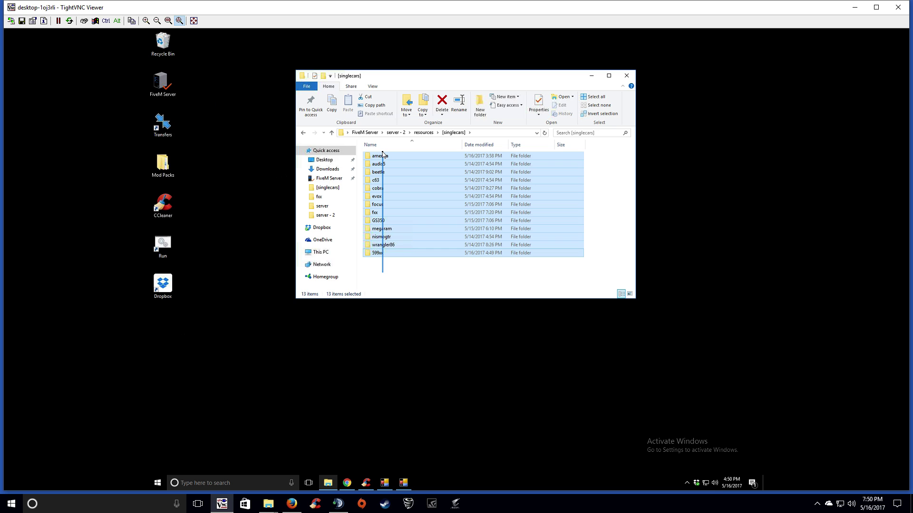
left_click_drag(383, 154, 383, 154)
left_click(386, 276)
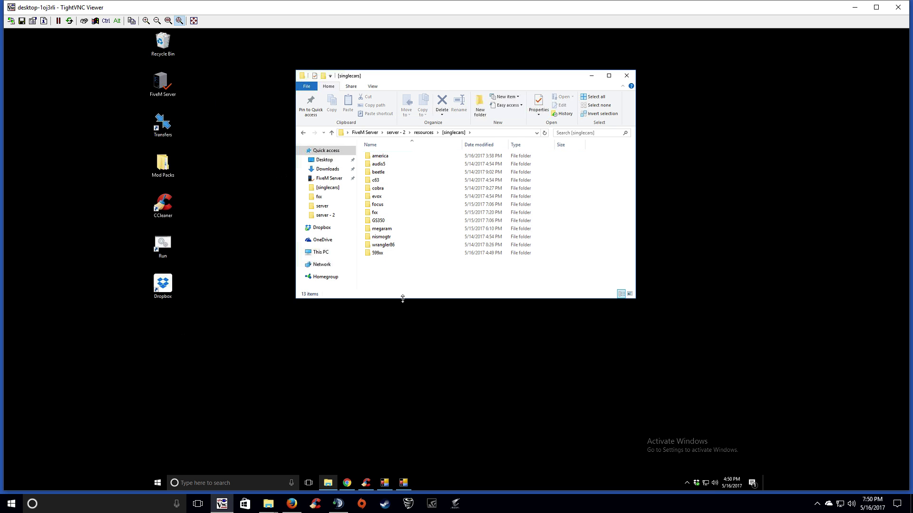
left_click(378, 255)
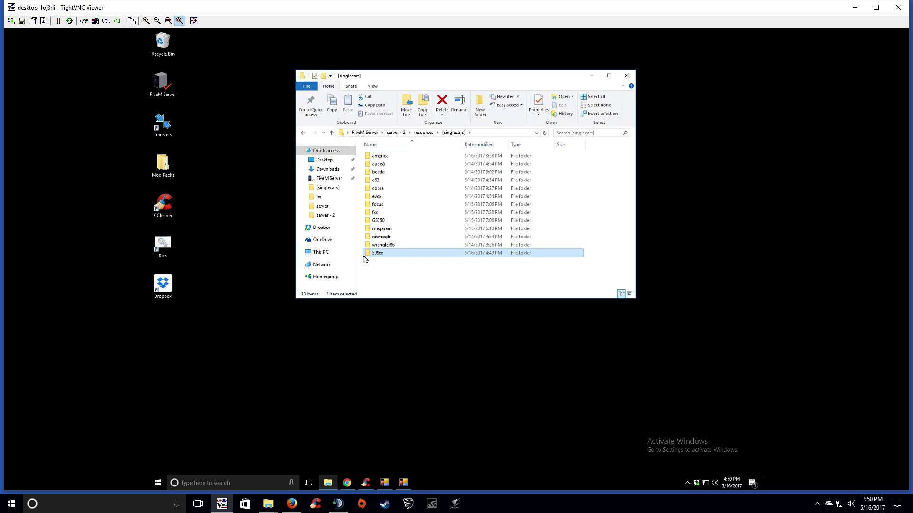
left_click(389, 276)
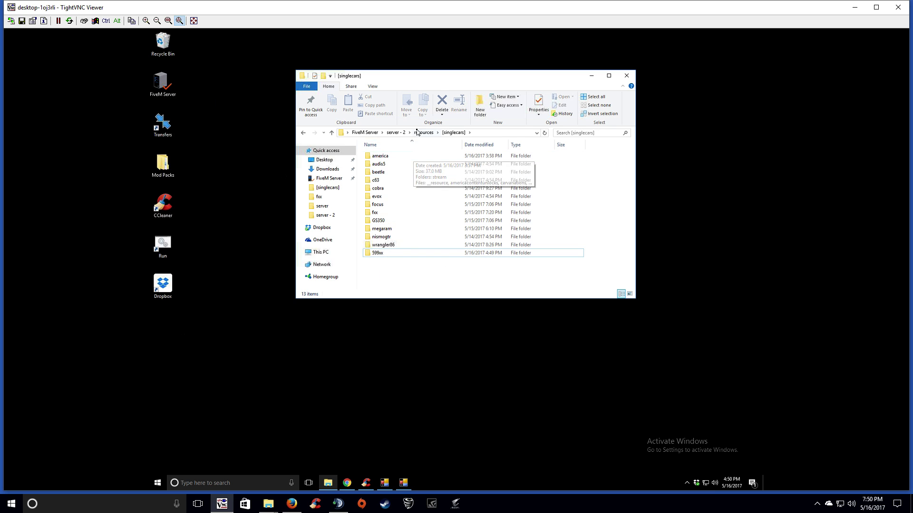
Add "- 599xx" after america in the AutoStartResources list of citmp-server.yml in server - 2, then save and close the file.
left_click(396, 133)
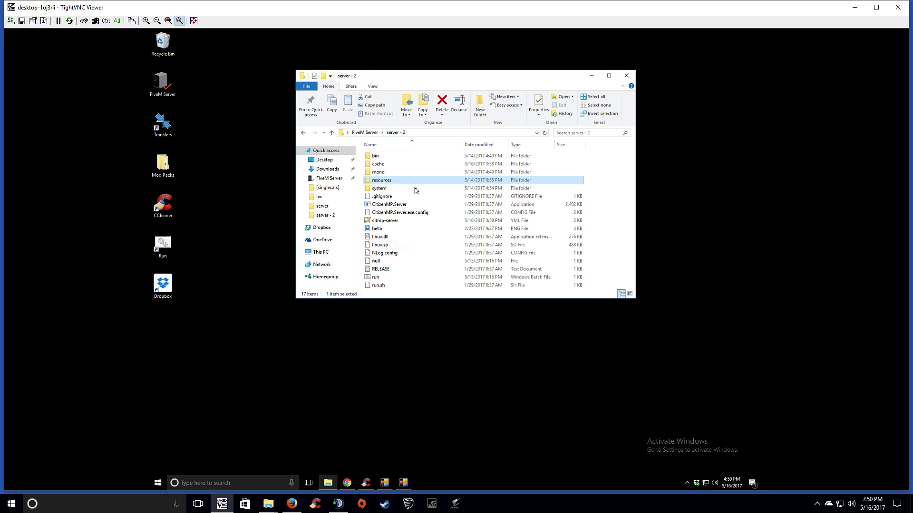
double_click(378, 220)
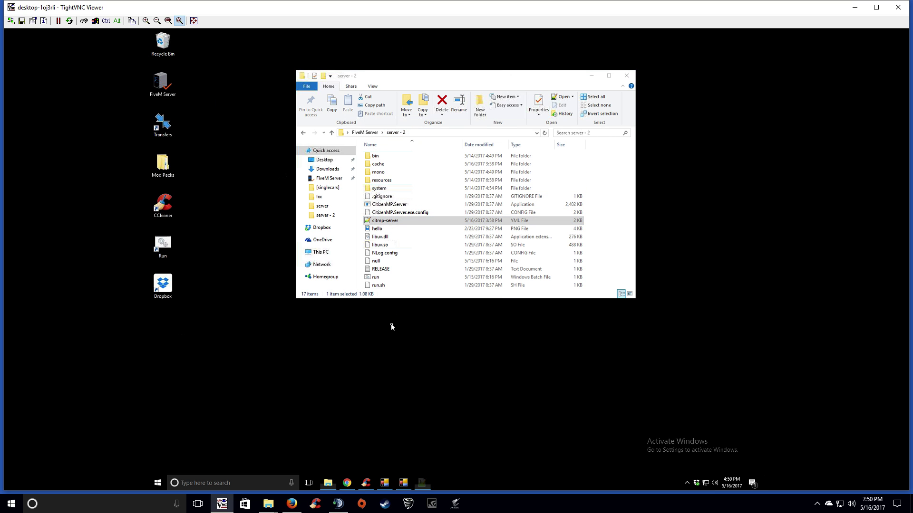
scroll(317, 233, "down", 1)
left_click(290, 267)
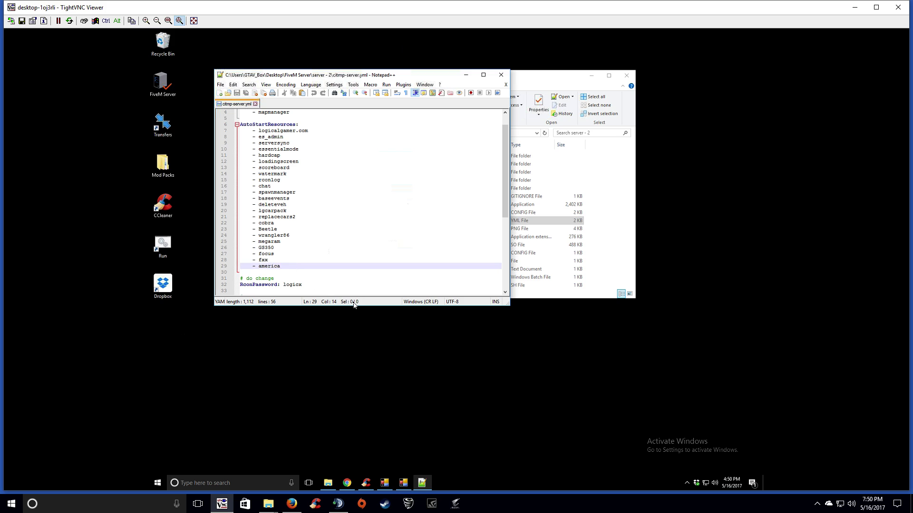
key("Return")
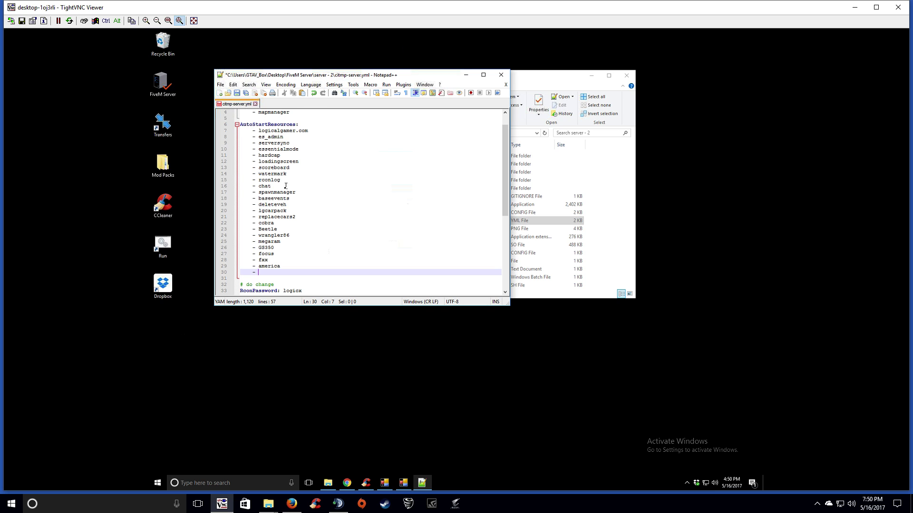
type("- 599xx")
key("ctrl+s")
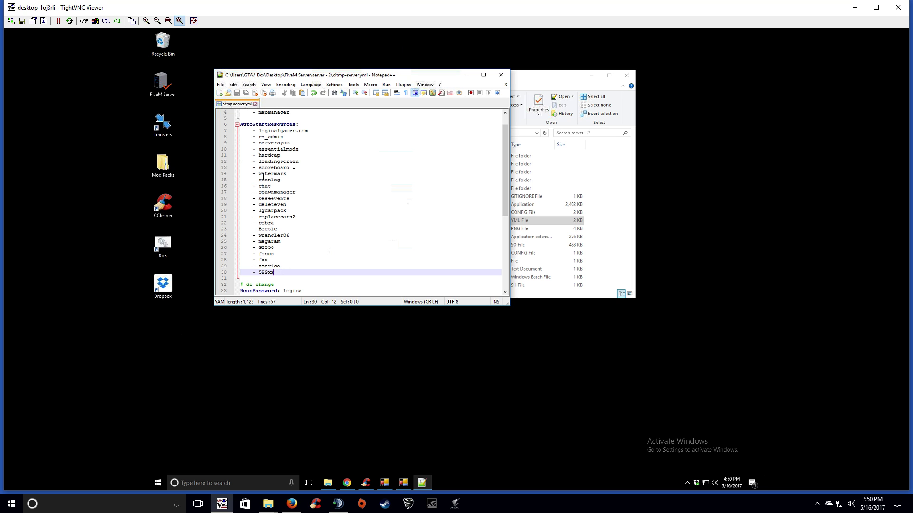
left_click(501, 75)
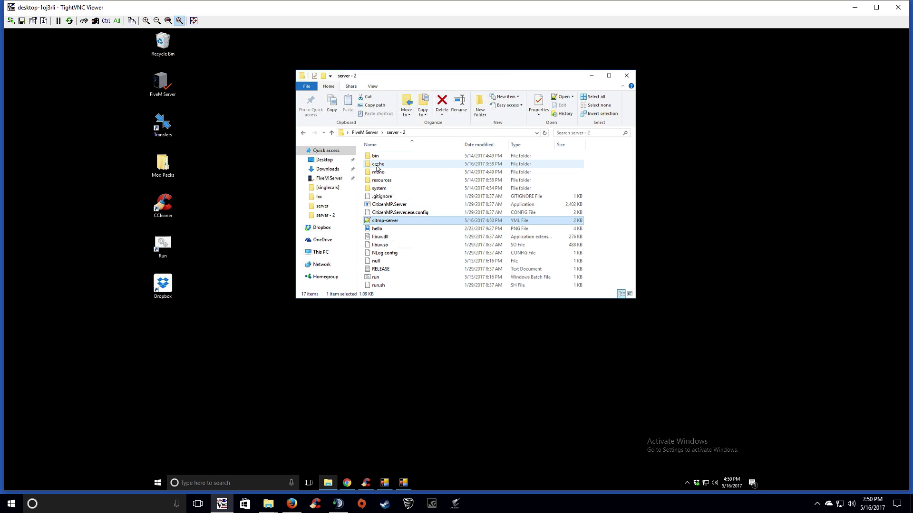
Delete the cache folder in server - 2 and try to start the server with the run batch file.
right_click(378, 167)
left_click(398, 324)
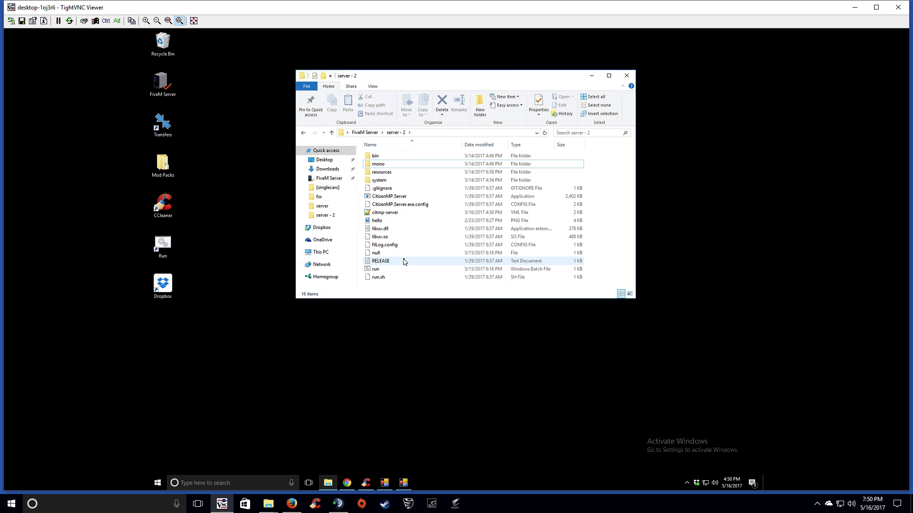
double_click(377, 269)
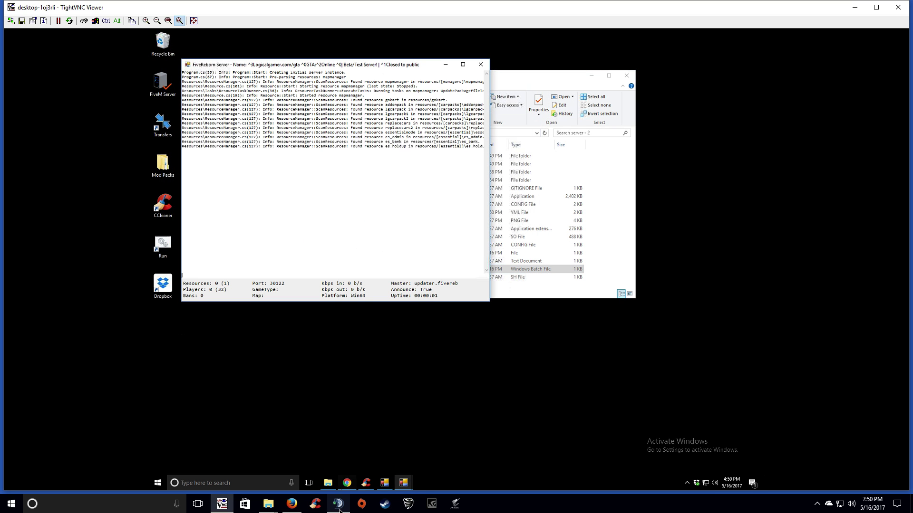
mouse_move(339, 509)
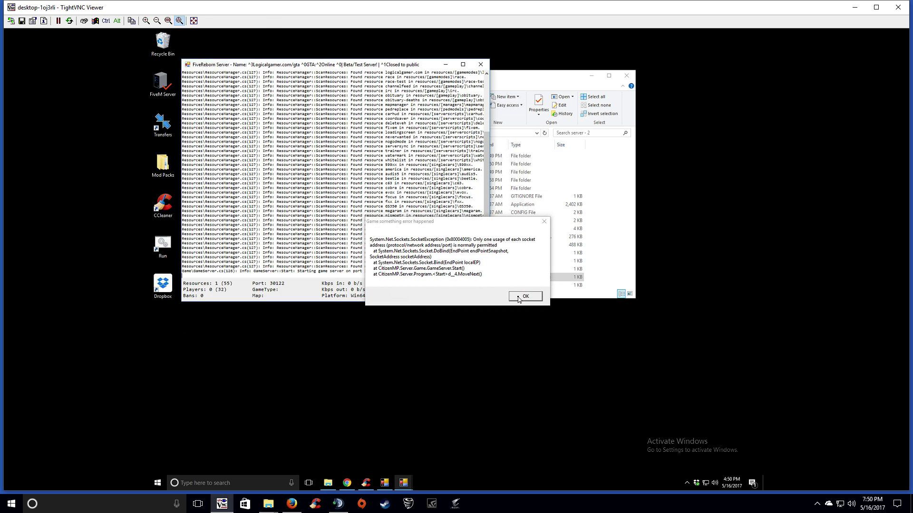
left_click(533, 299)
Shut down the FiveReborn Server instance that is already running, and close the new one started from the run batch file.
left_click(403, 483)
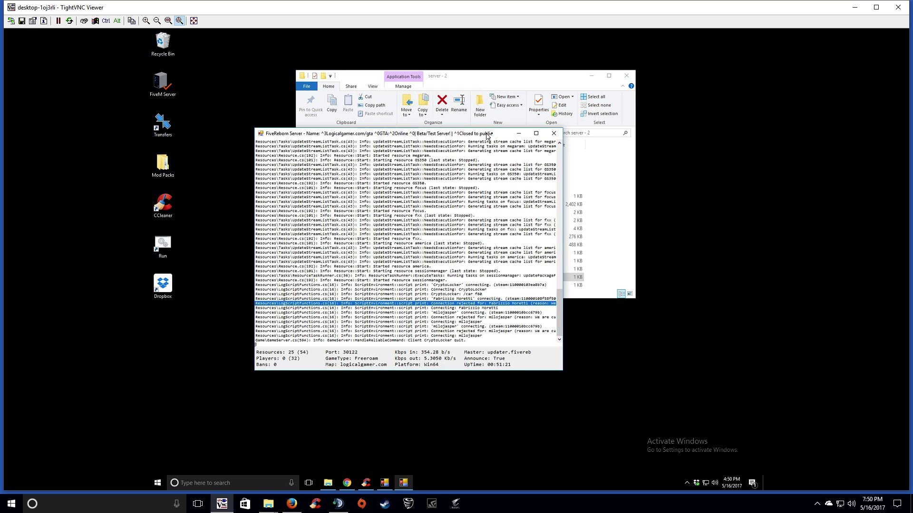
left_click(553, 134)
double_click(377, 277)
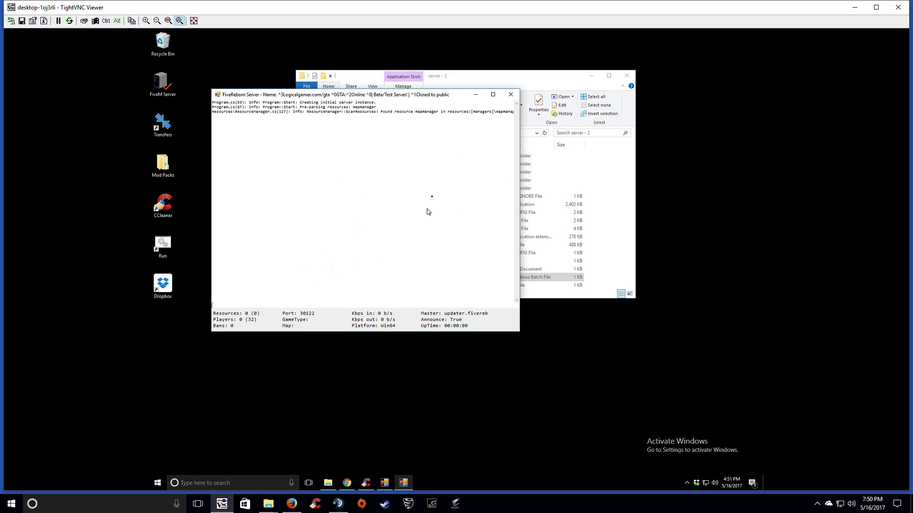
left_click(510, 97)
Delete the regenerated cache folder in server - 2 and restart the server with the run batch file.
left_click(379, 164)
right_click(381, 165)
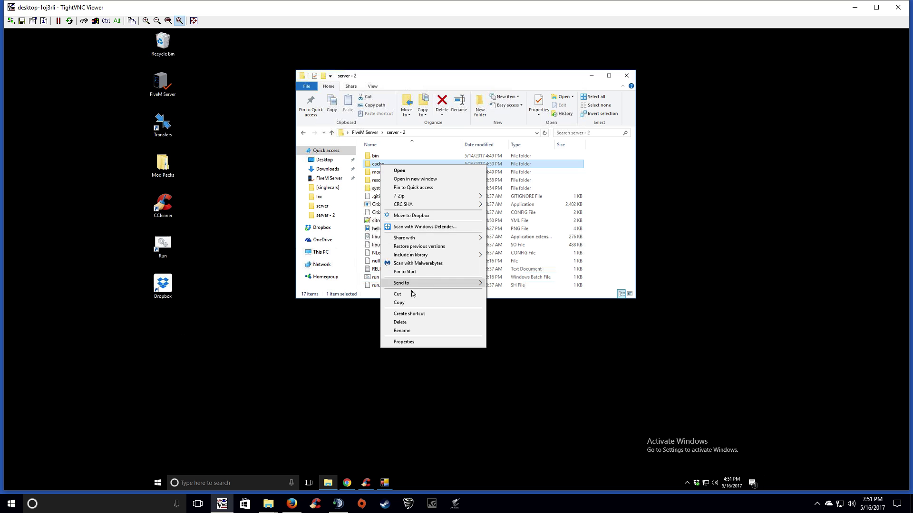
left_click(403, 323)
double_click(377, 270)
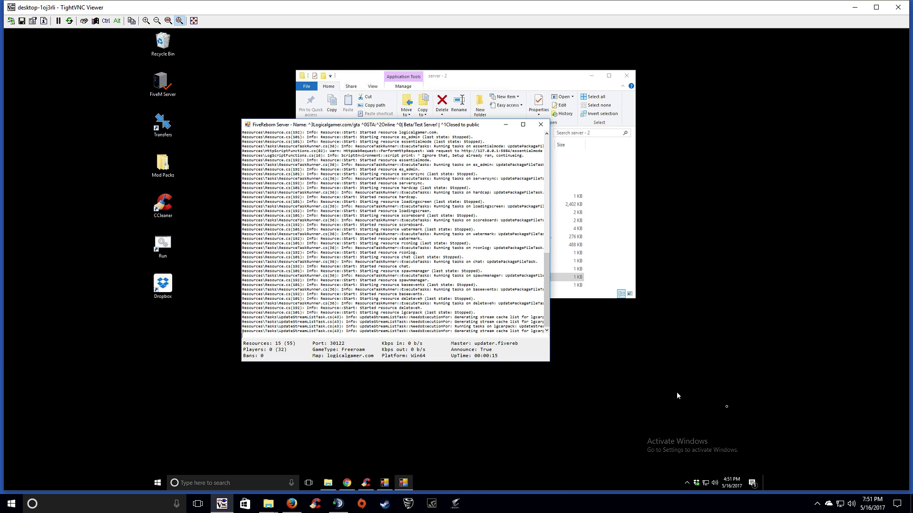
Launch FiveM from the local desktop and join the Logicalgamer.com/gta Beta/Test server from the server list.
key("super+d")
double_click(267, 208)
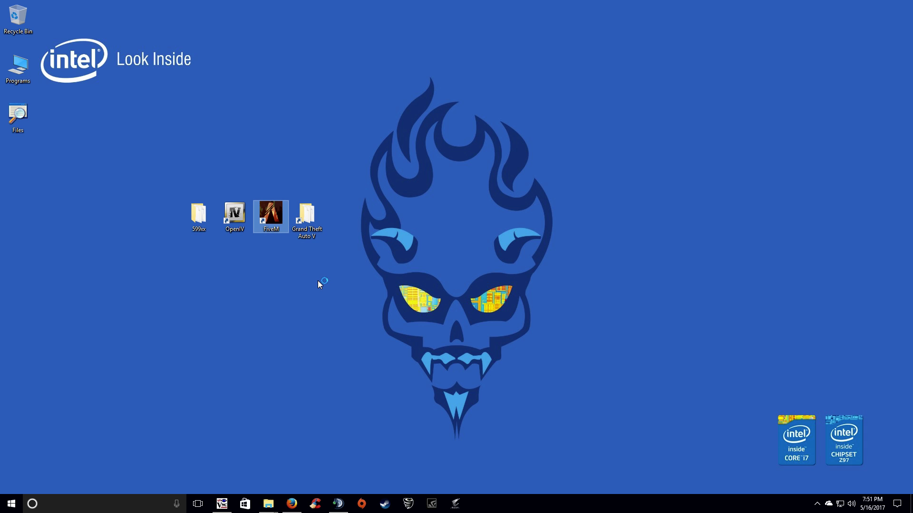
left_click(548, 299)
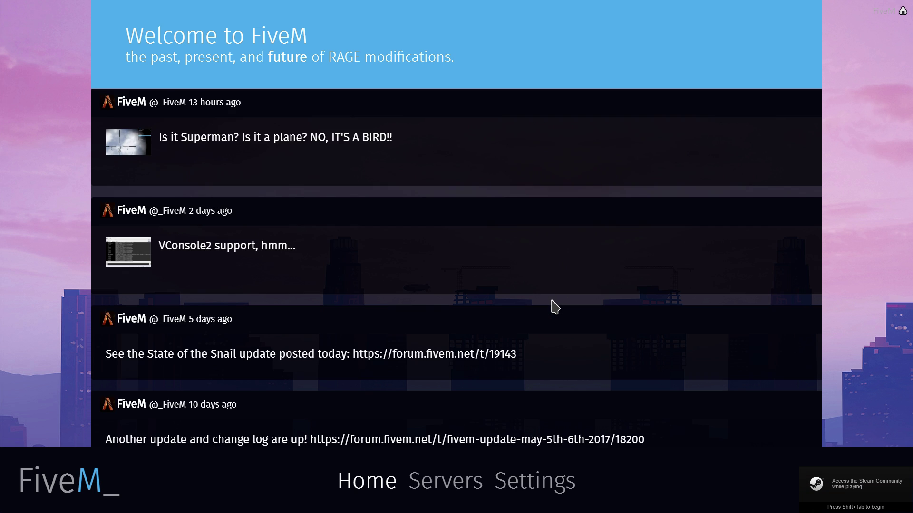
left_click(442, 483)
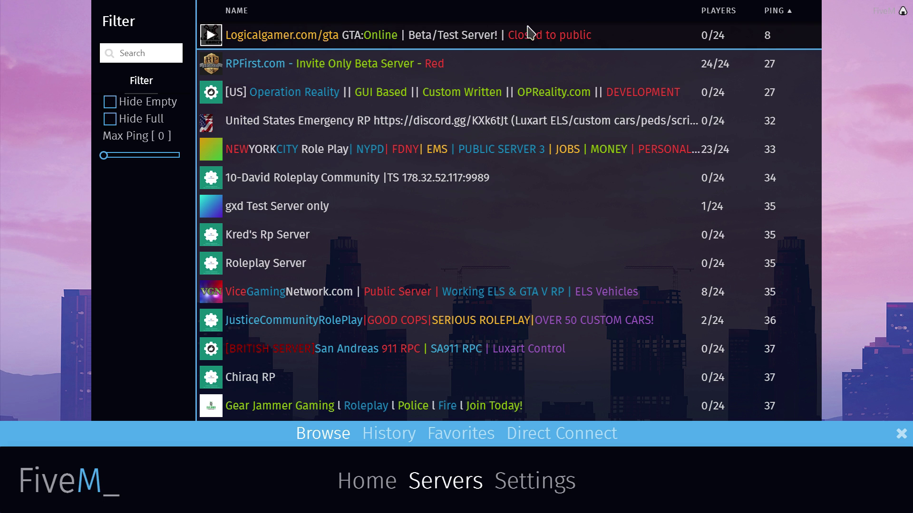
left_click(211, 35)
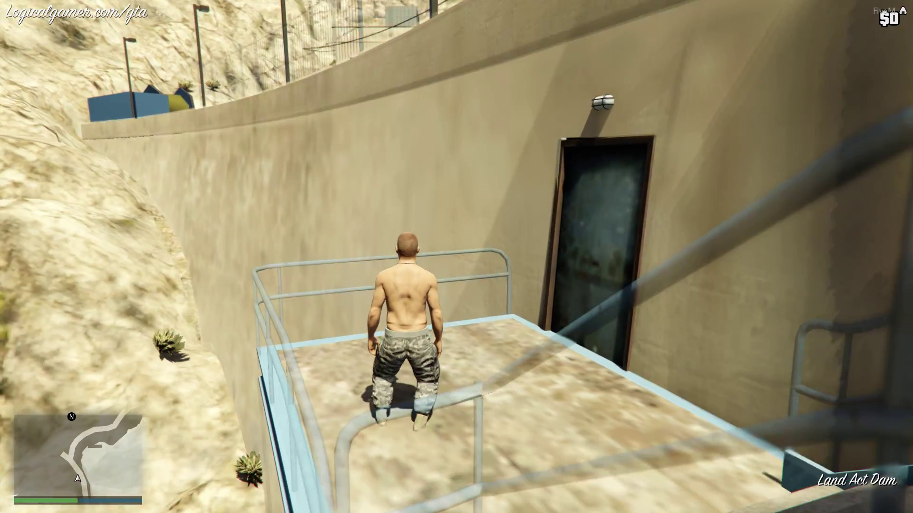
key("w")
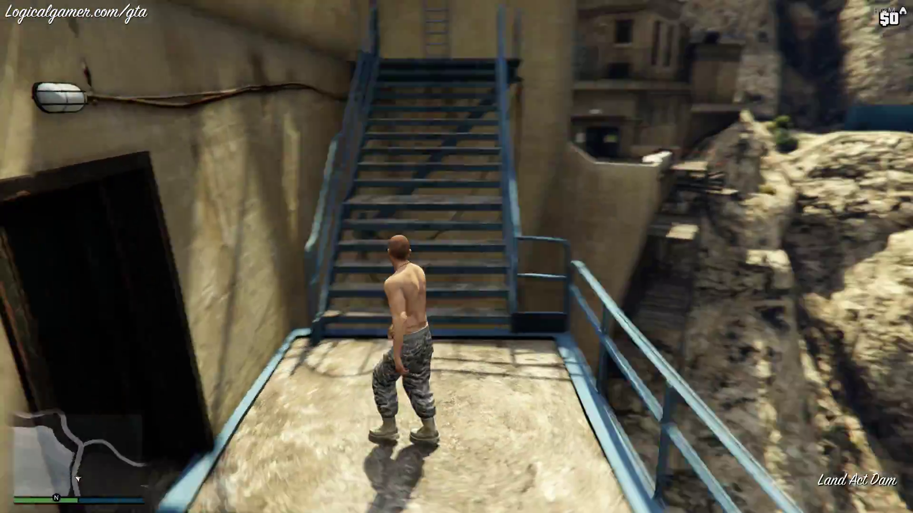
Walk the character up the blue stairs and through the dam building to the open gateway onto the road.
key("w")
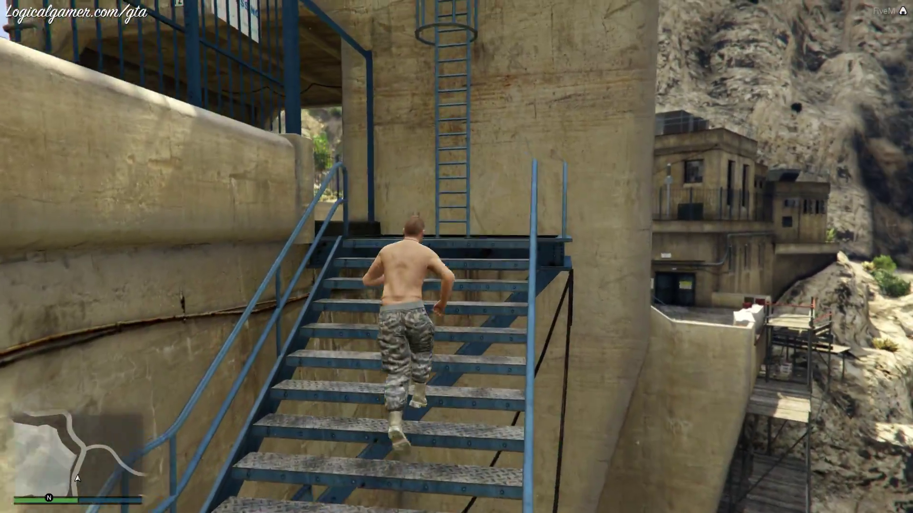
key("w")
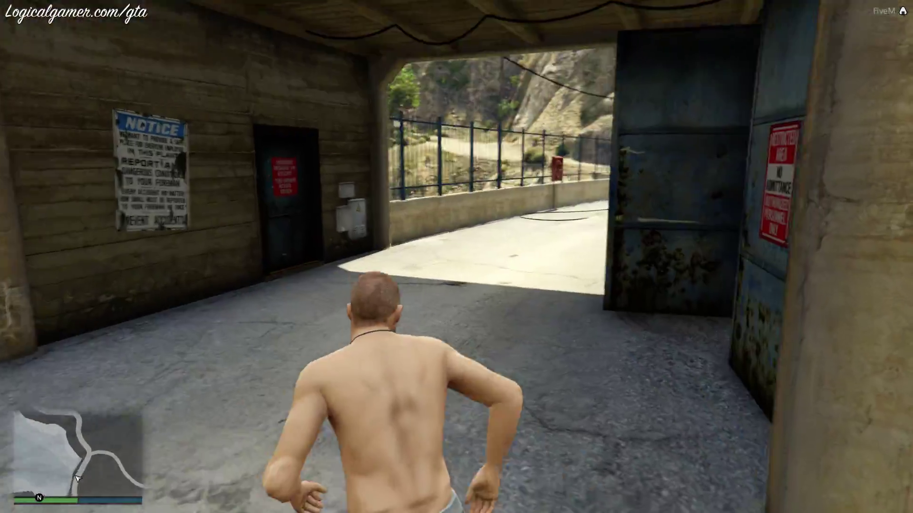
key("w")
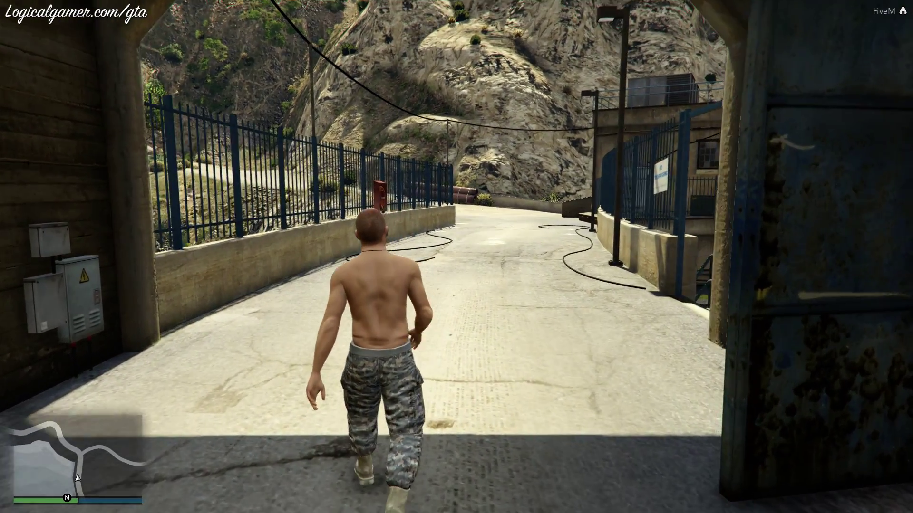
Switch to the remote server in TightVNC and open the [singlecars] folder inside server - 2's resources.
key("alt+Tab")
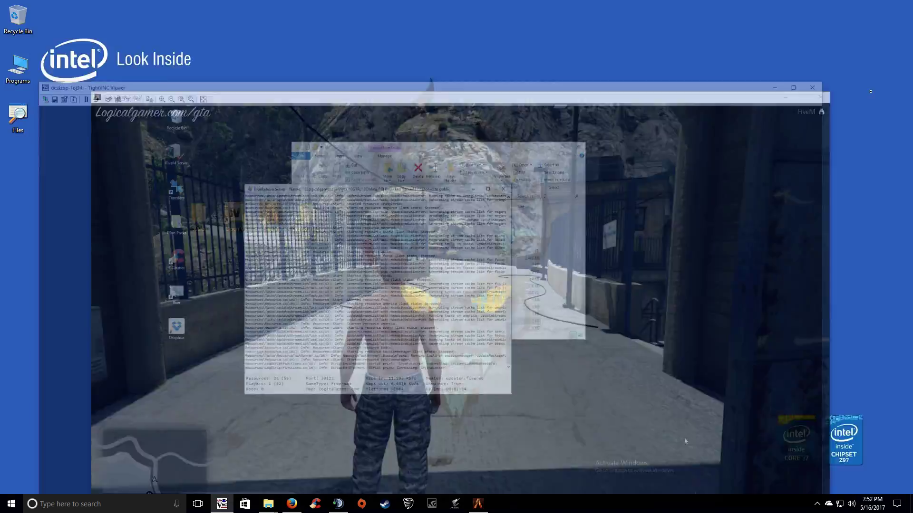
left_click(469, 91)
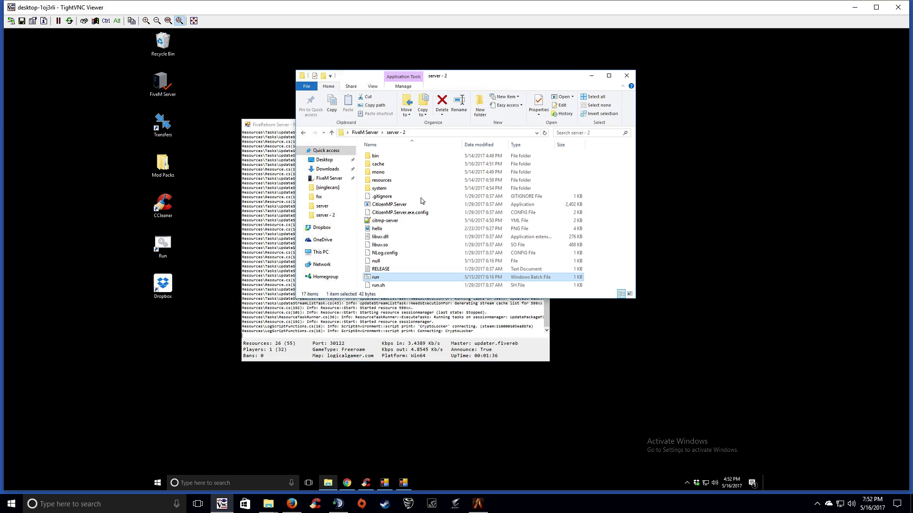
double_click(421, 204)
double_click(385, 213)
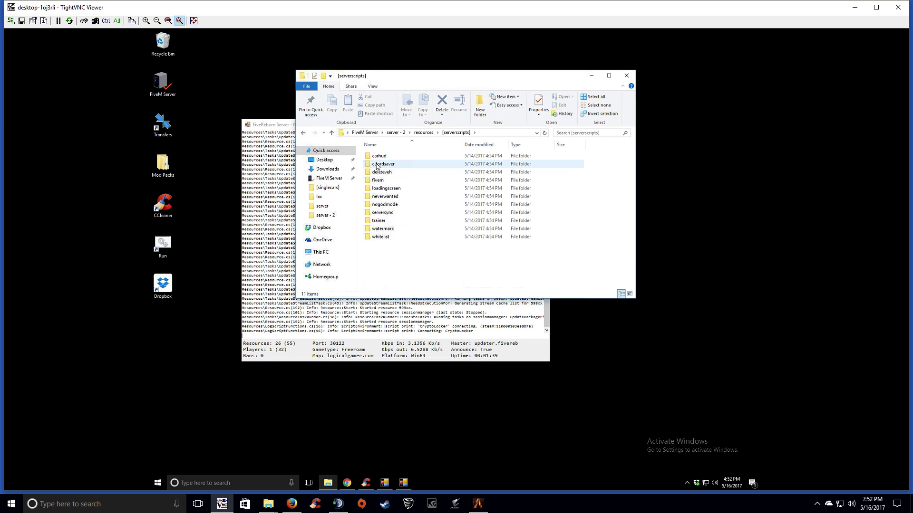
left_click(303, 133)
double_click(383, 221)
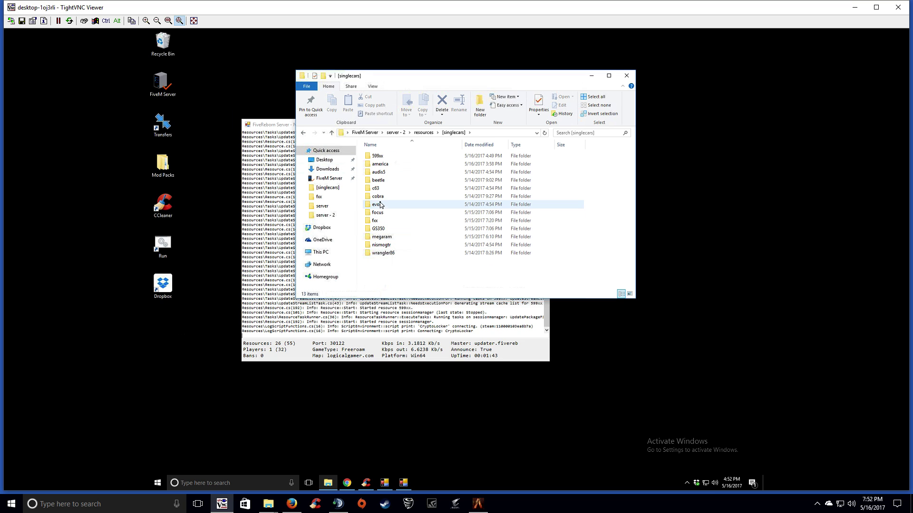
Open handling.meta from the 599xx folder to read the car's handling name, and close the file.
left_click(379, 157)
double_click(379, 157)
double_click(381, 188)
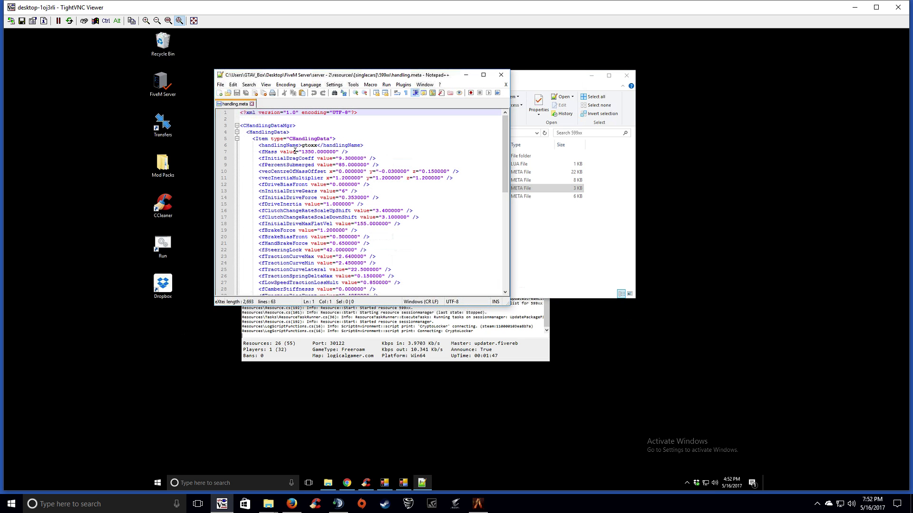
left_click(501, 75)
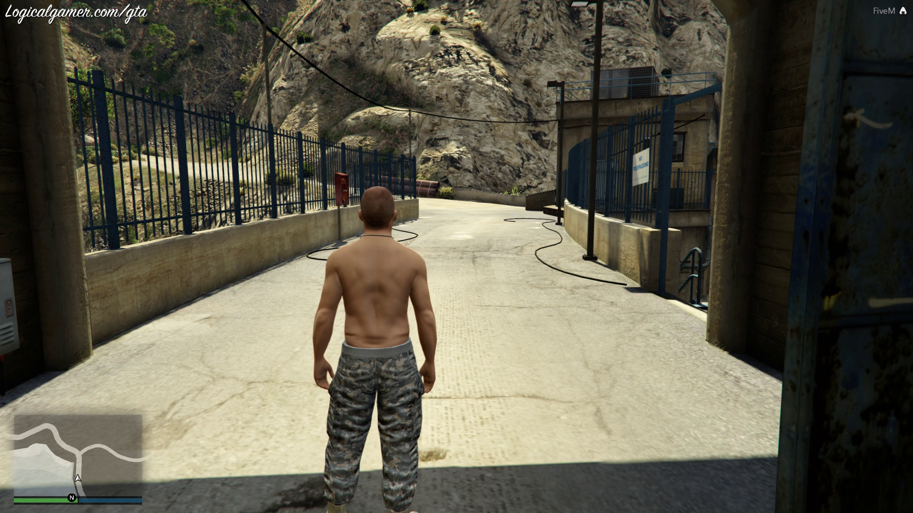
Try the chat command /car gt0xx in FiveM, and spawn the Ferrari 599 GTO with a second /car command.
key("t")
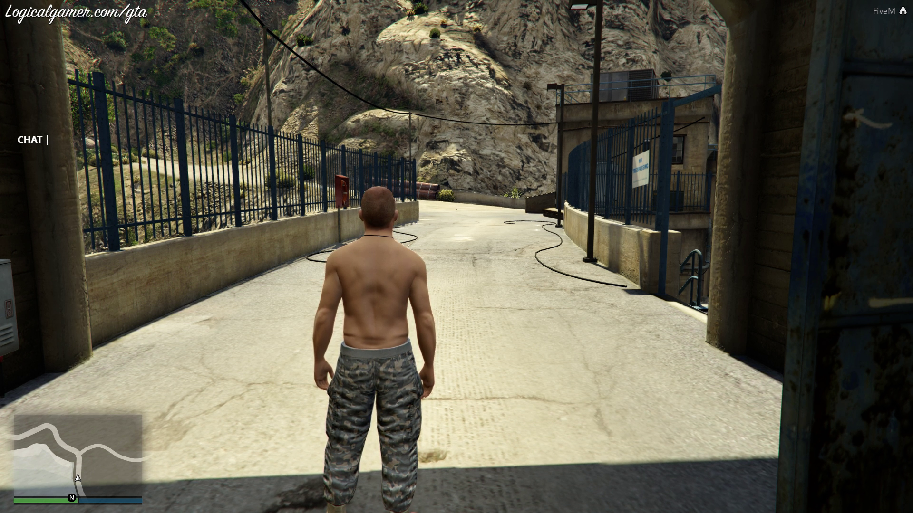
type("/car")
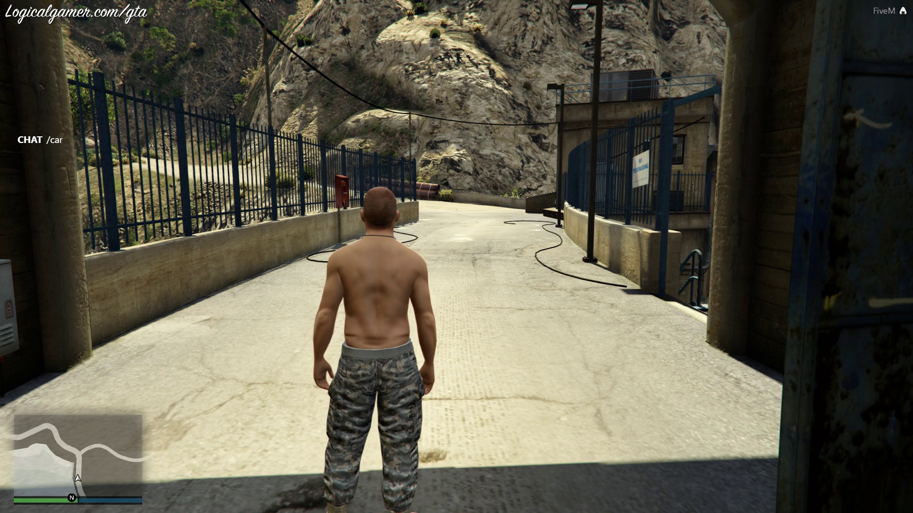
type(" gt0xx")
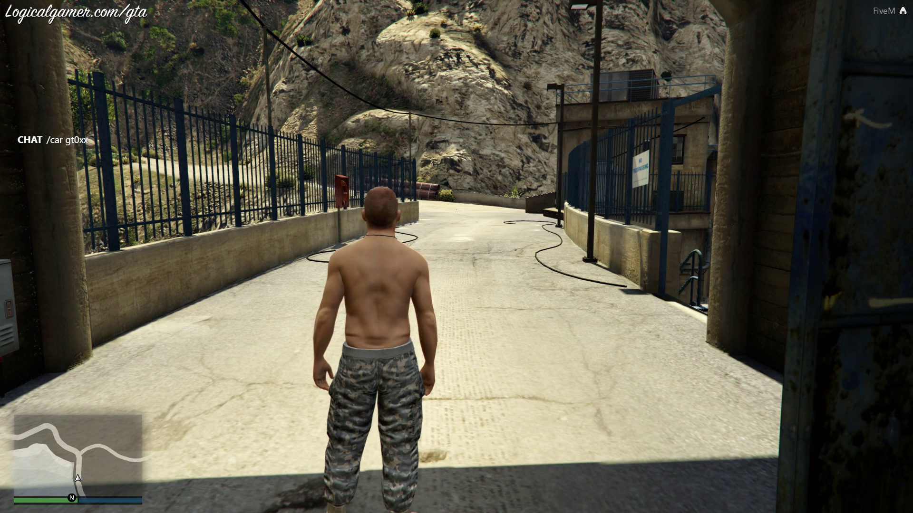
key("Return")
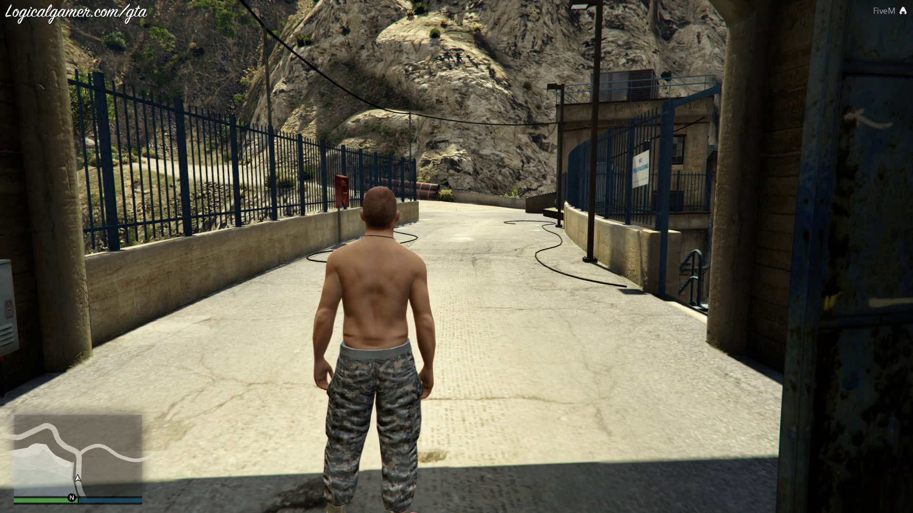
type("t/car gtr")
key("Return")
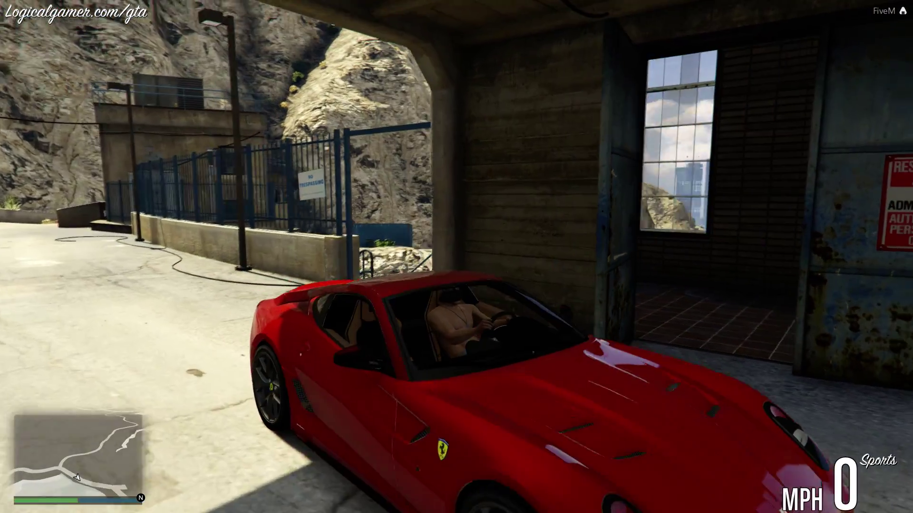
Test-drive the red Ferrari away from the dam gateway, past the concrete building and along the dirt road.
key("w")
key("w")
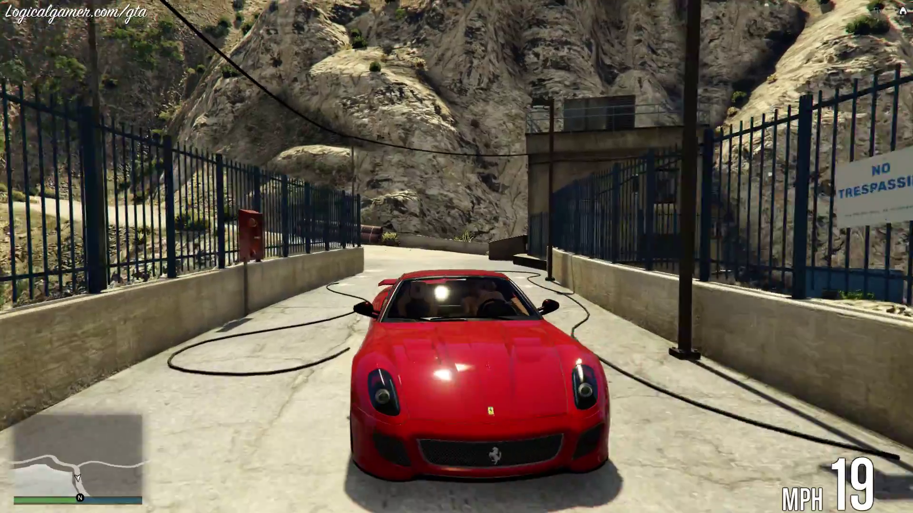
key("a")
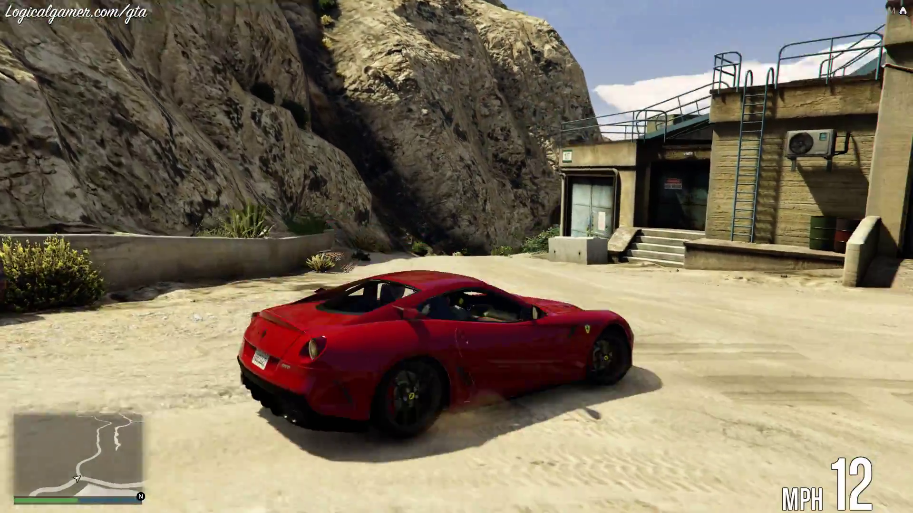
key("w")
key("w")
key("a")
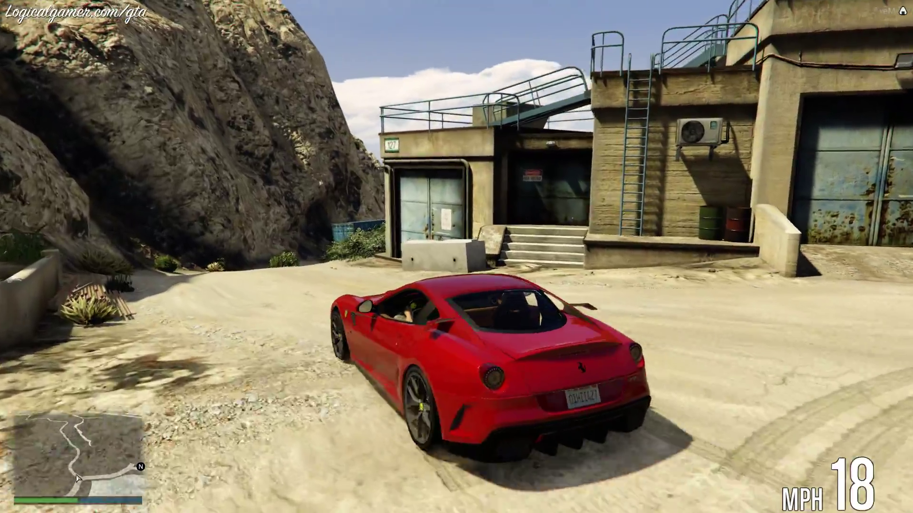
key("w")
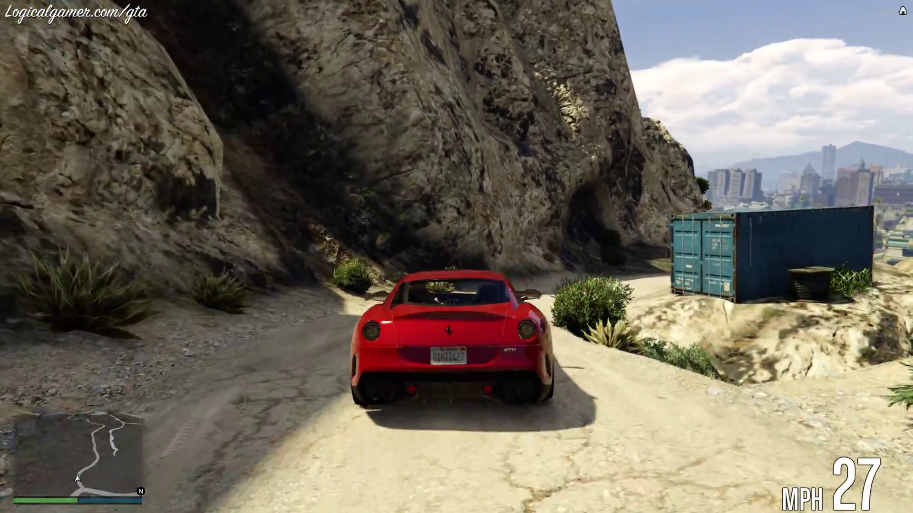